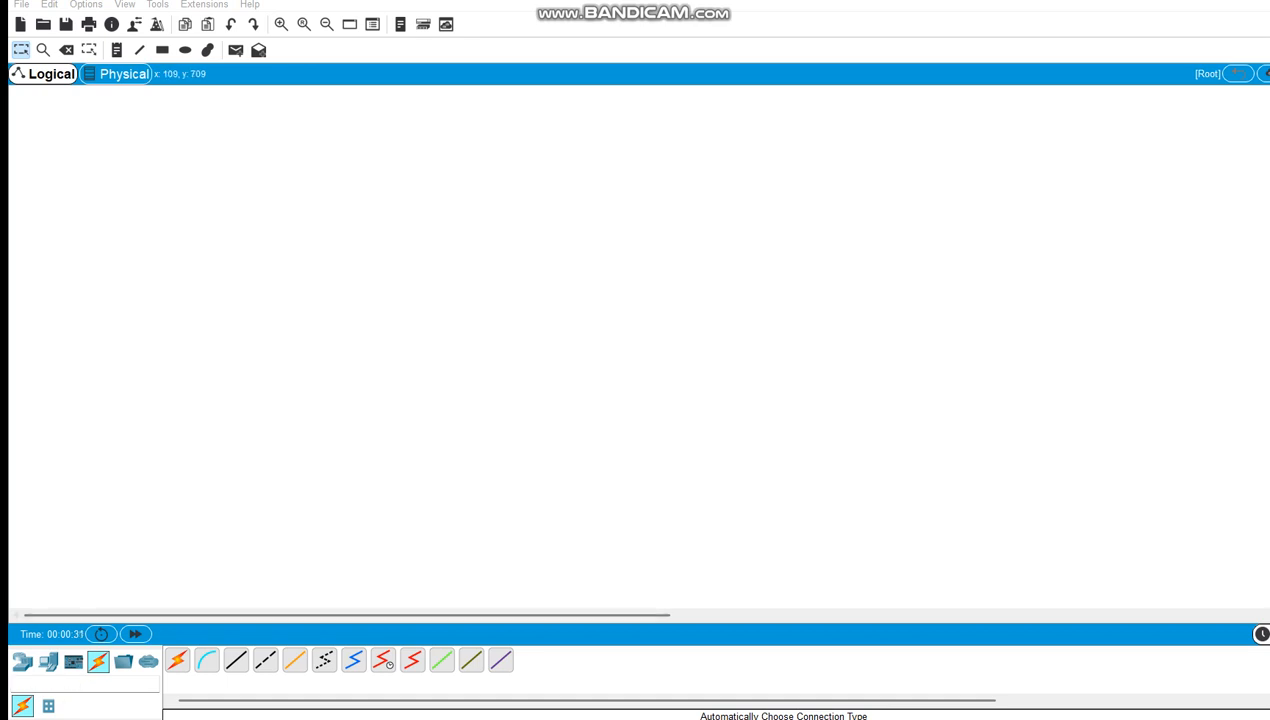
Place a 2960-24TT switch in the upper middle of the empty logical workspace.
click(22, 661)
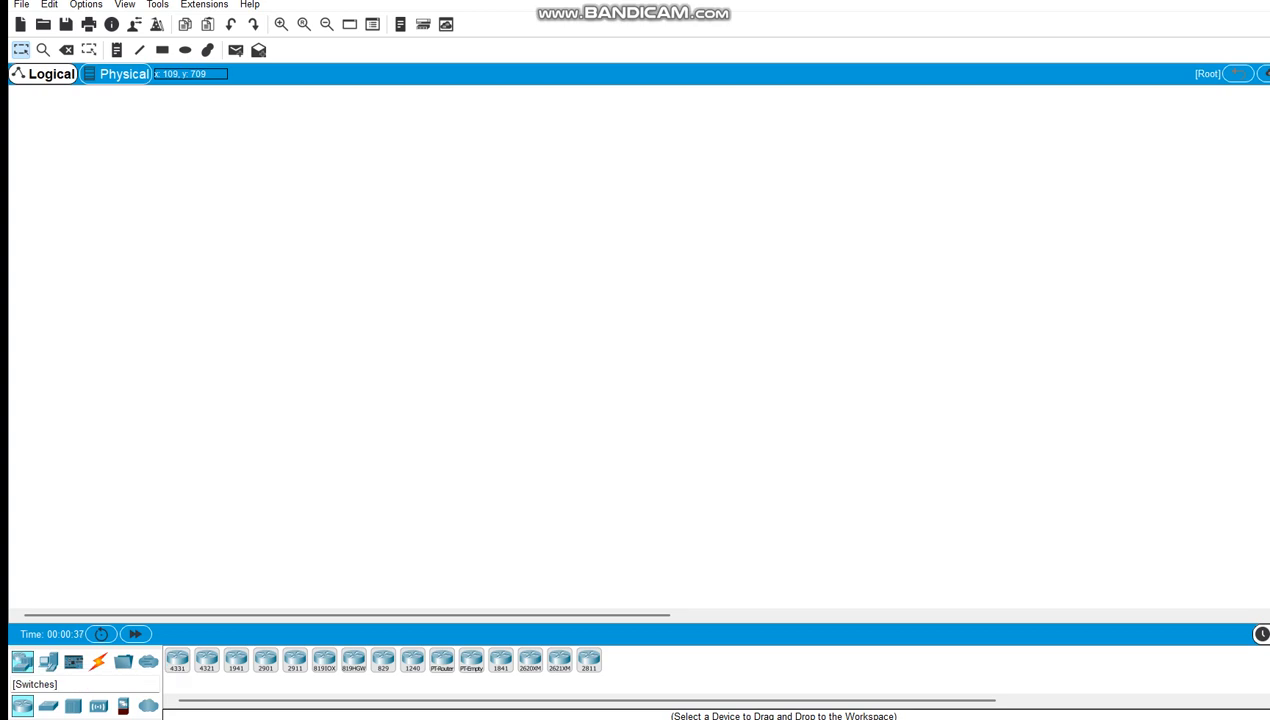
click(48, 706)
click(177, 660)
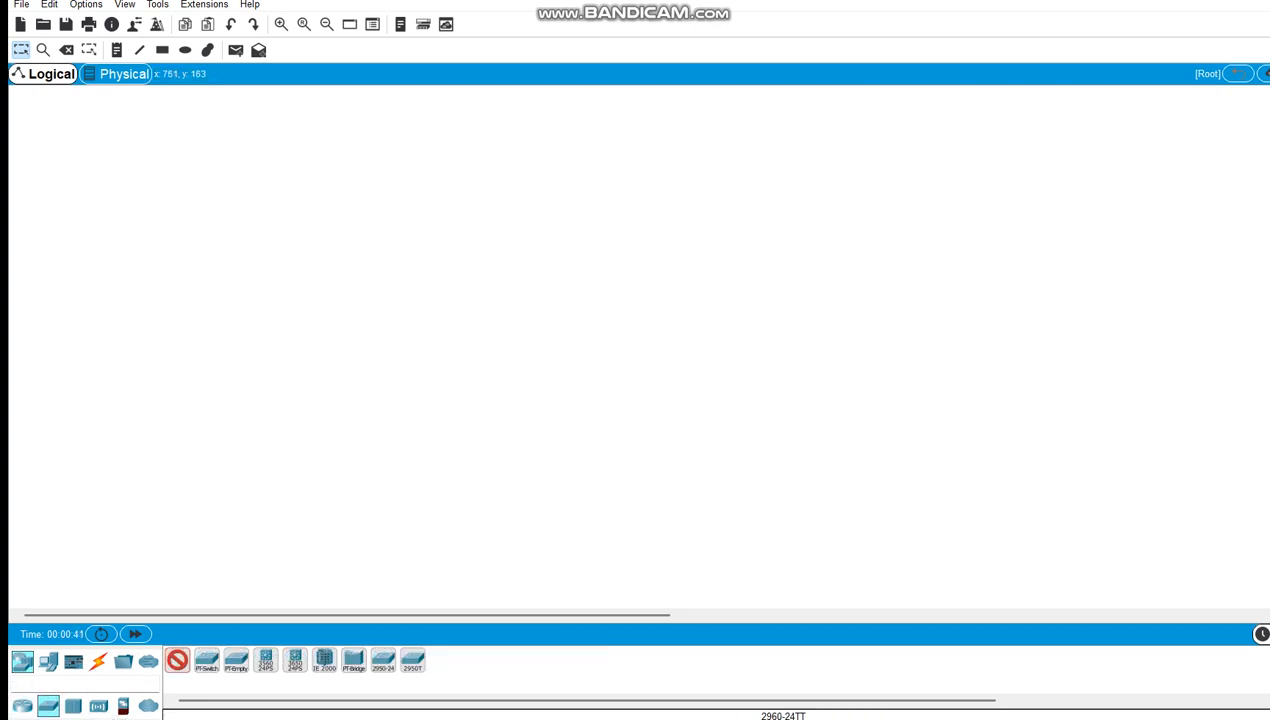
click(567, 210)
Place four PC end devices, PC0 to PC3, in a row below the switch.
click(48, 661)
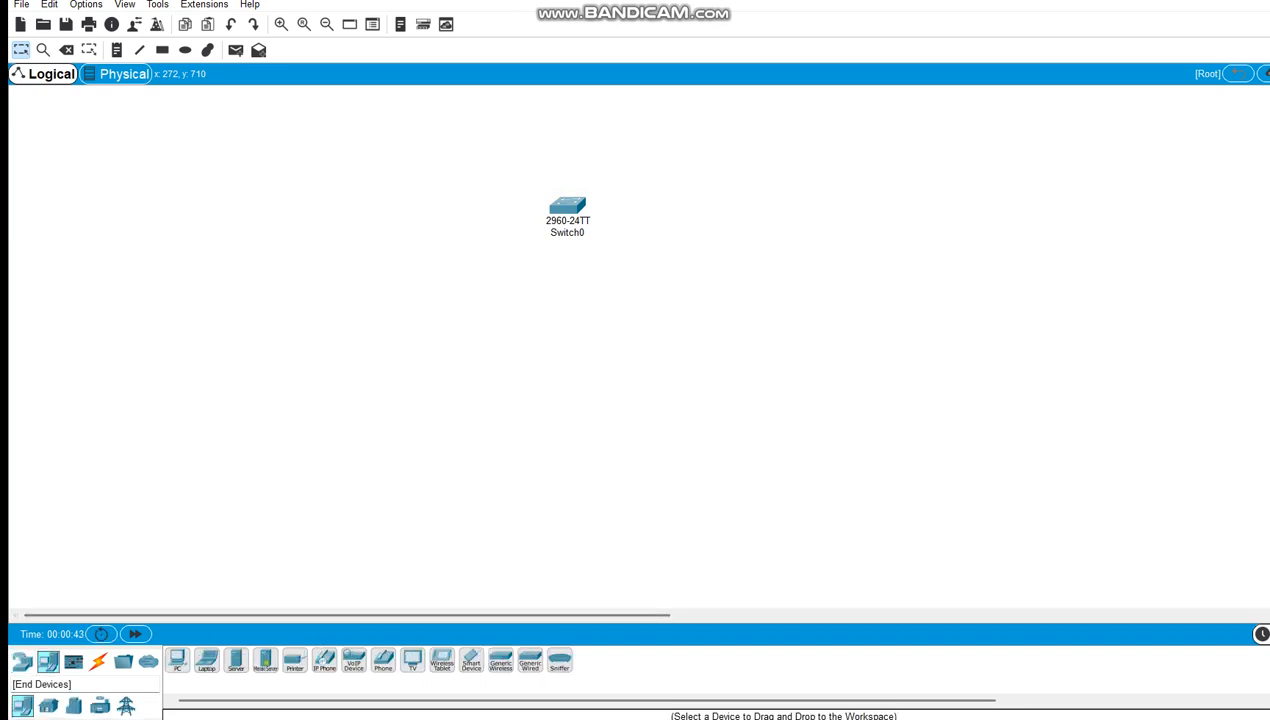
click(177, 660)
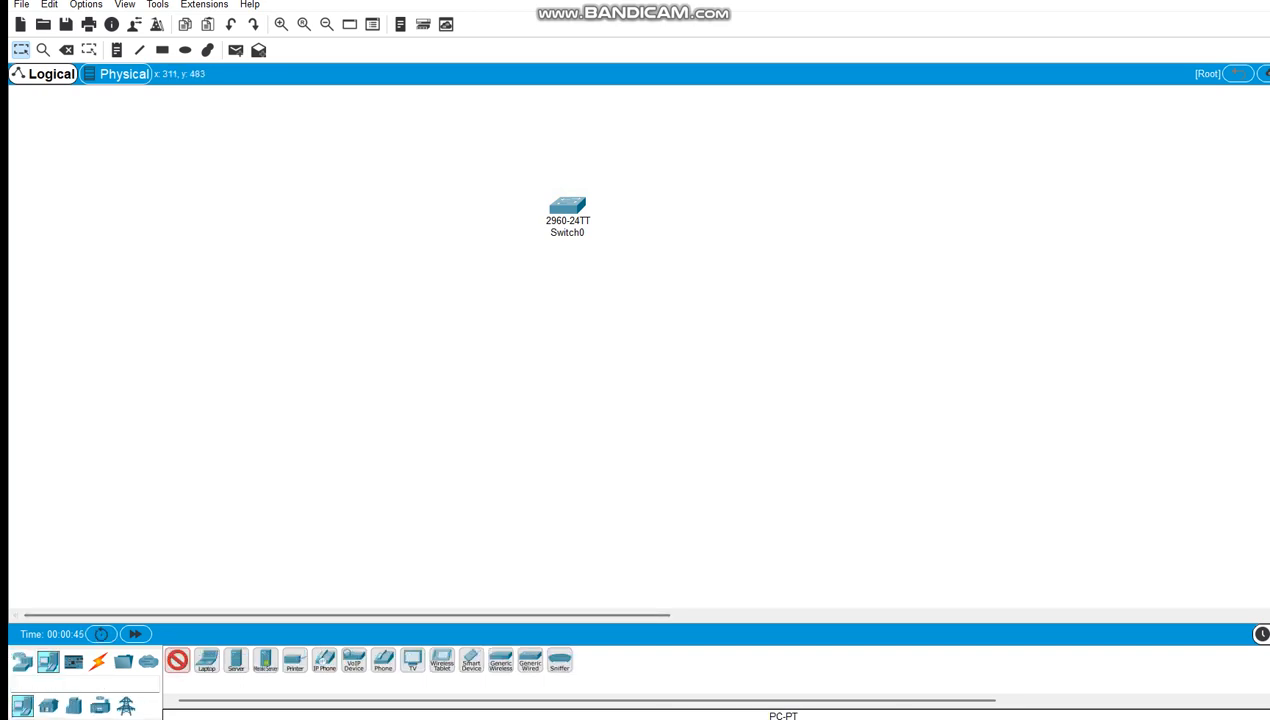
click(238, 440)
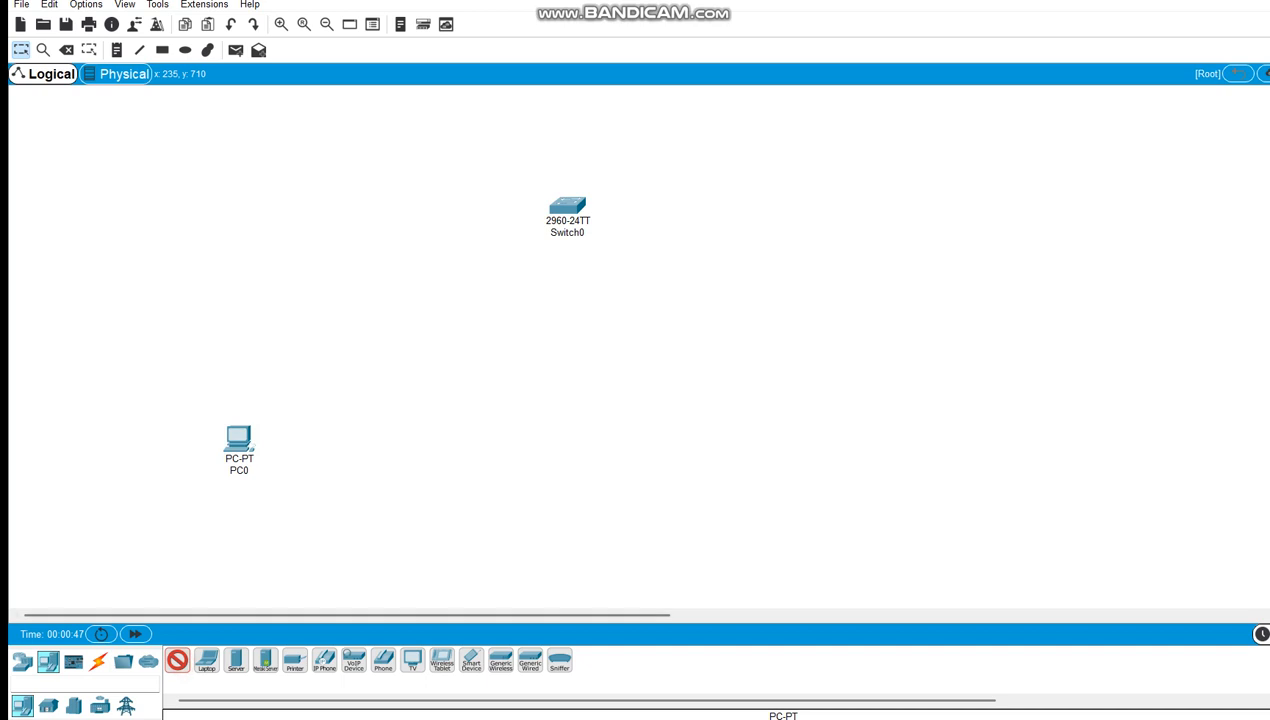
click(402, 450)
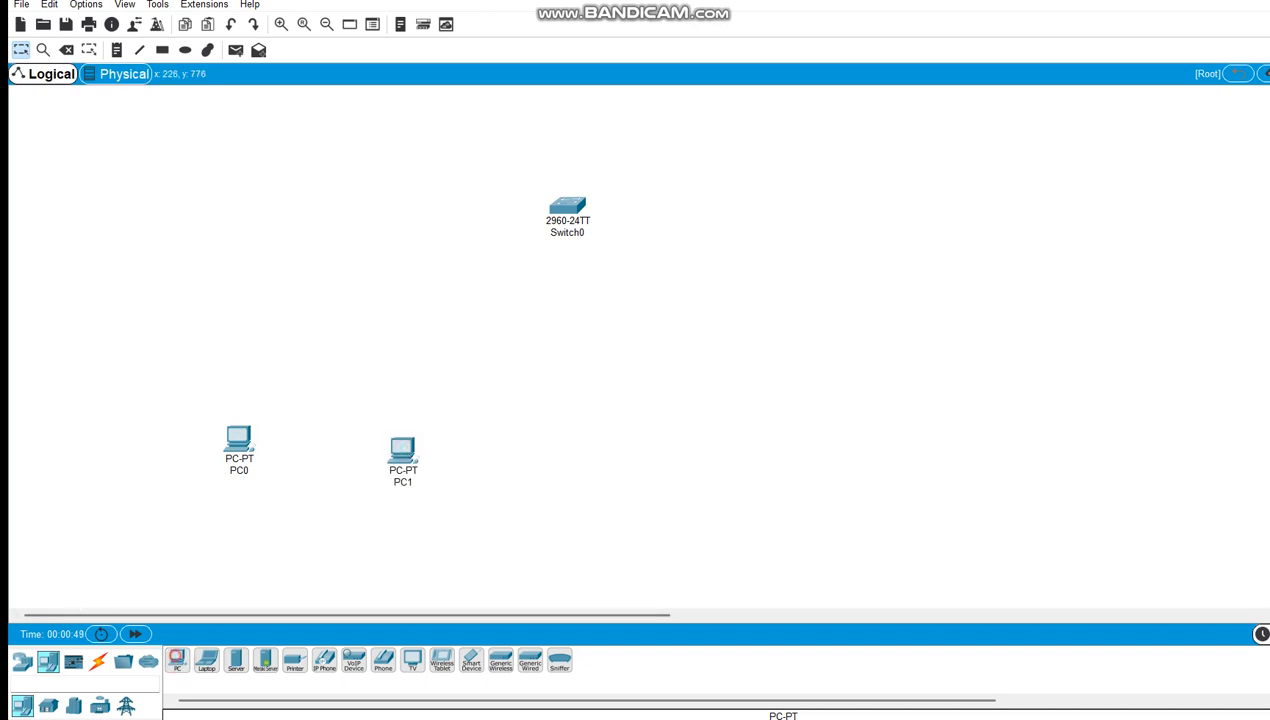
click(619, 435)
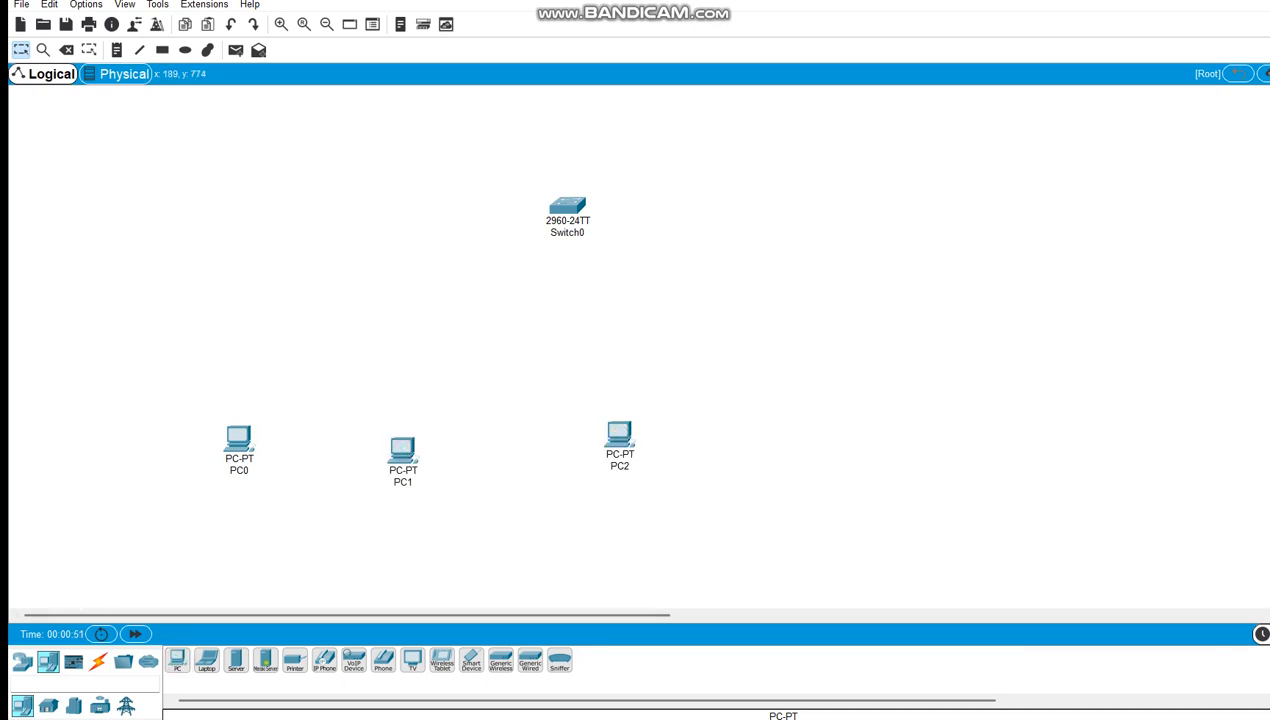
click(177, 660)
click(771, 435)
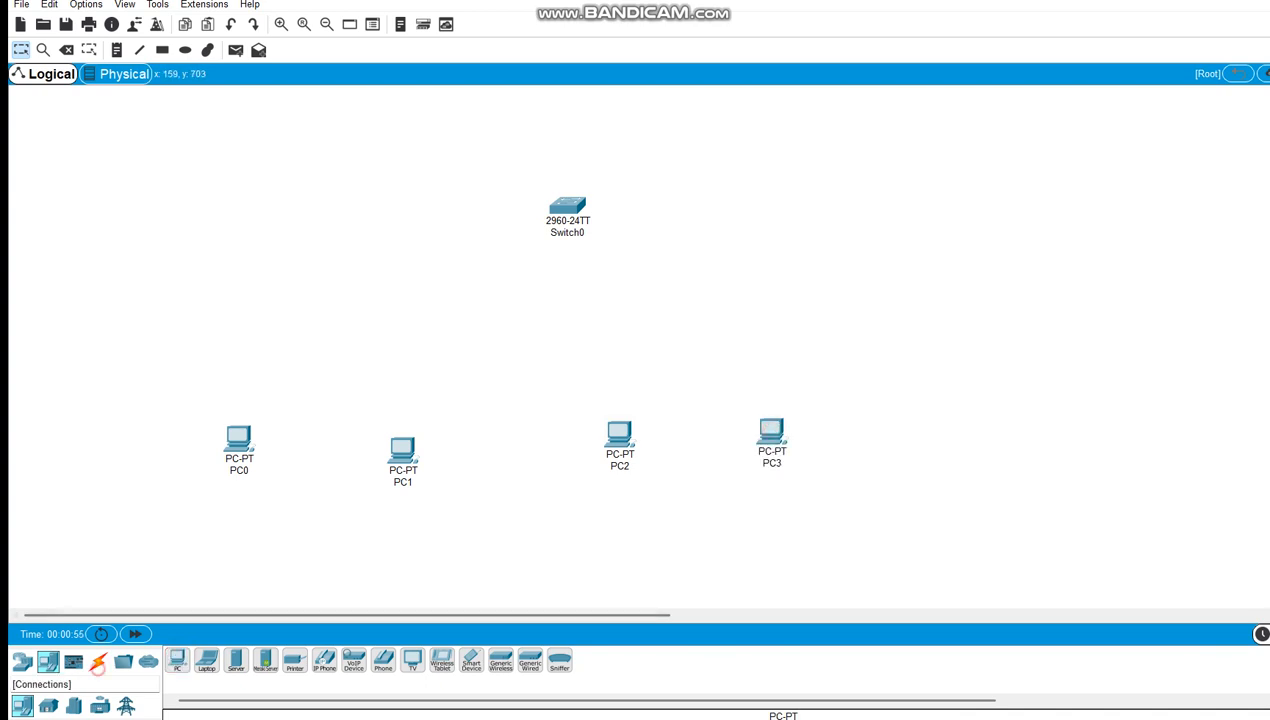
Connect PC0 and PC1 to Switch0 using the automatically chosen connection type.
click(98, 661)
click(177, 660)
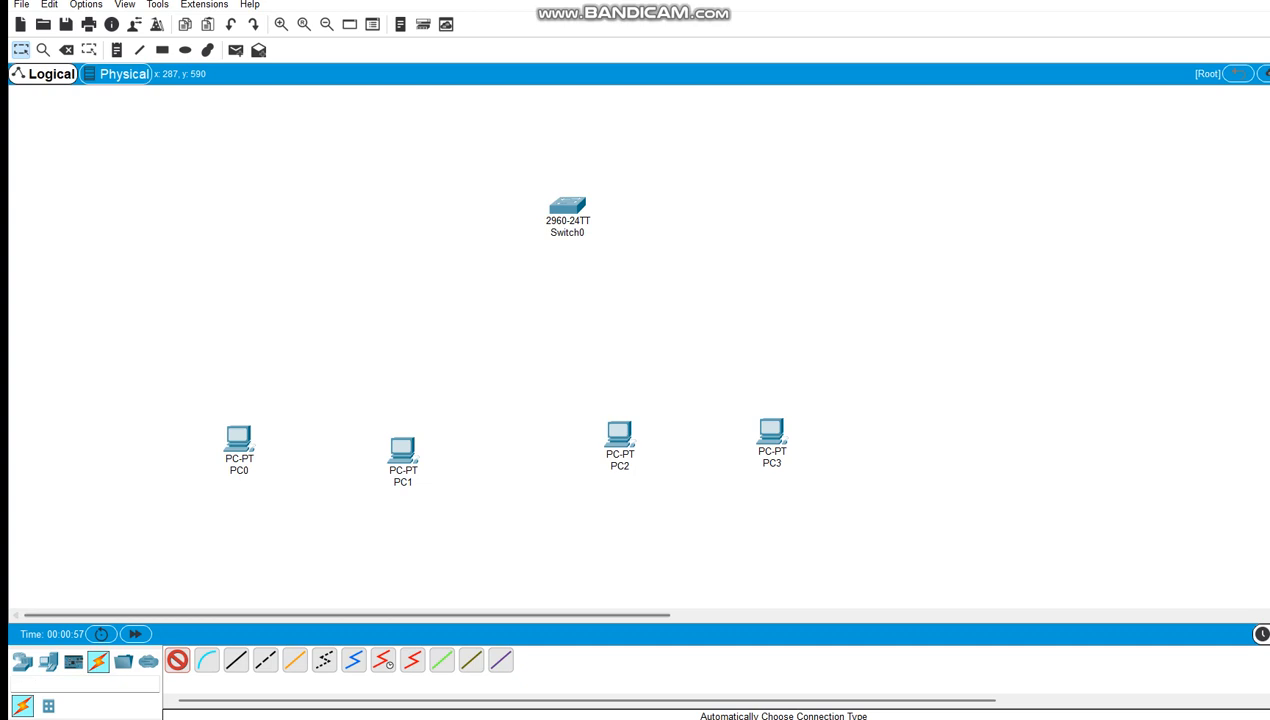
click(238, 437)
click(567, 206)
click(177, 660)
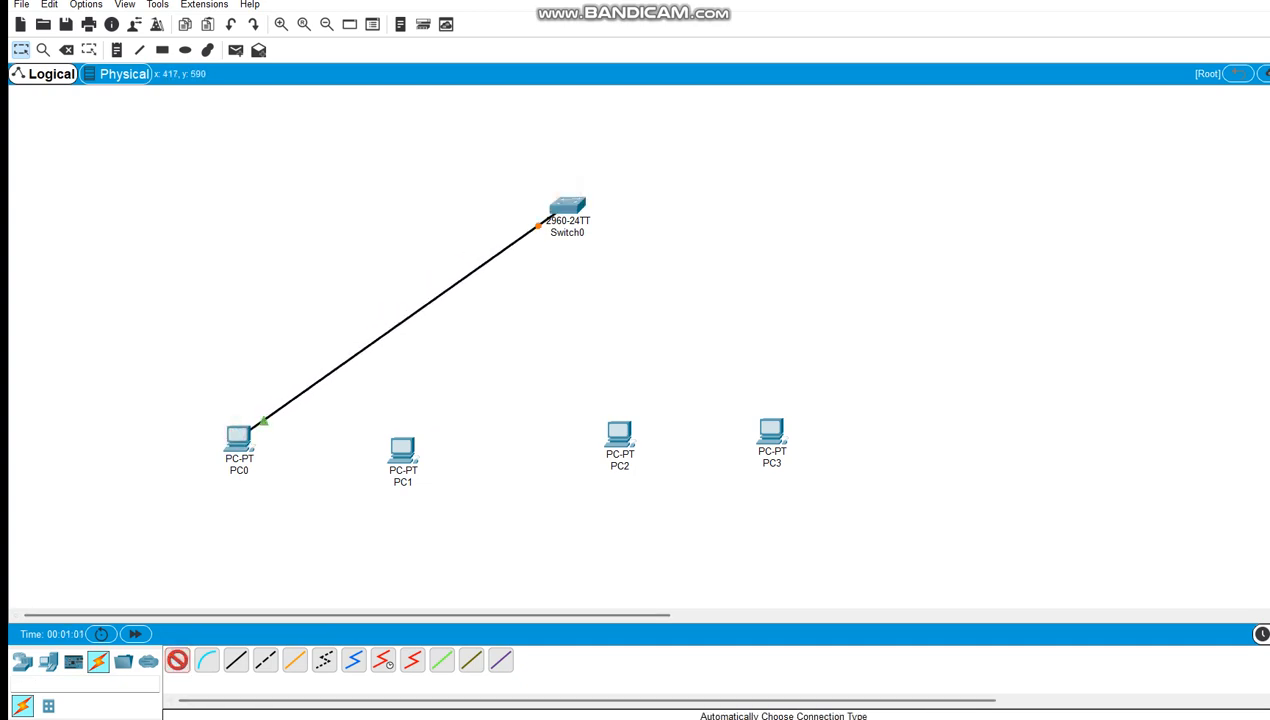
click(402, 448)
click(563, 208)
Connect PC2 and PC3 to Switch0 using the automatically chosen connection type.
click(177, 660)
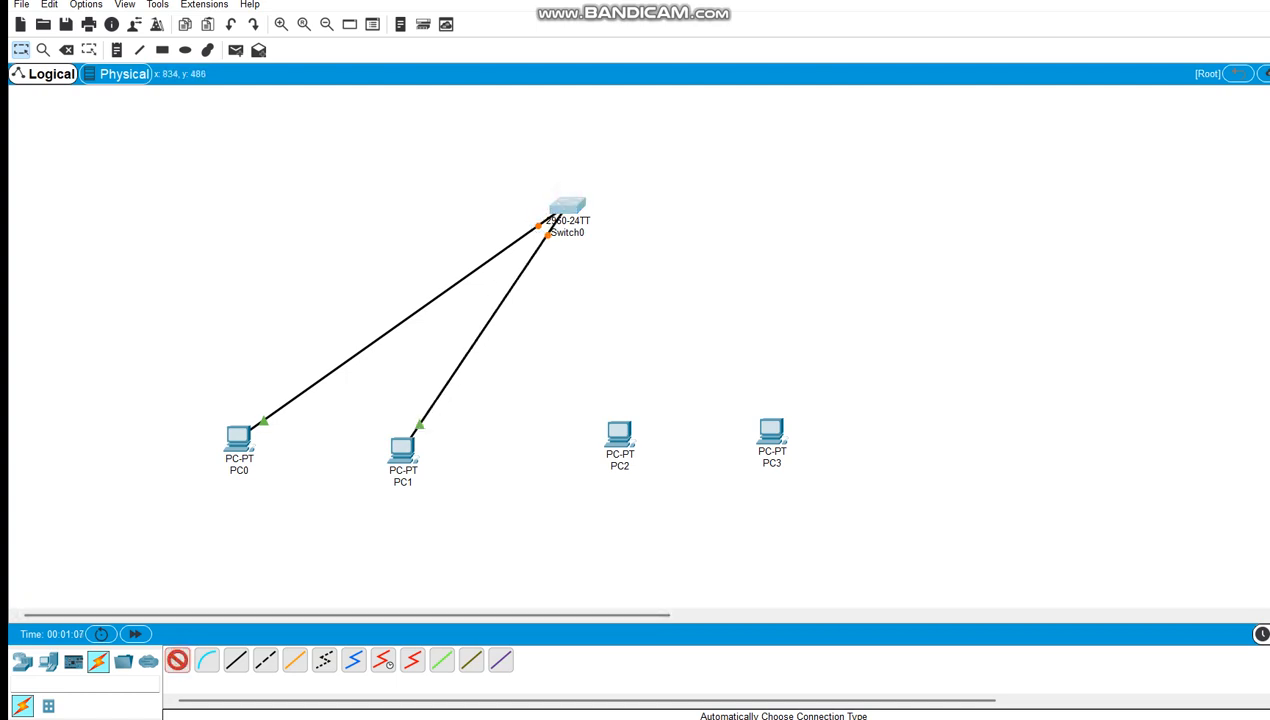
click(618, 432)
click(571, 205)
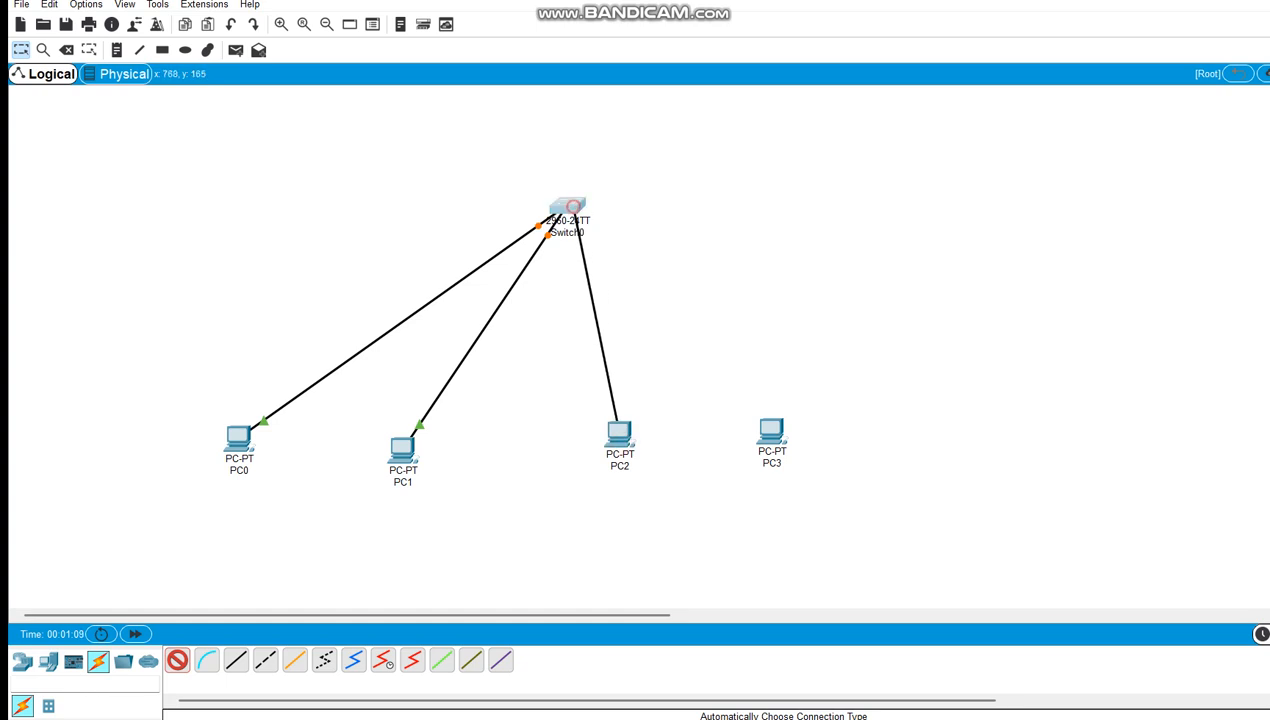
click(177, 660)
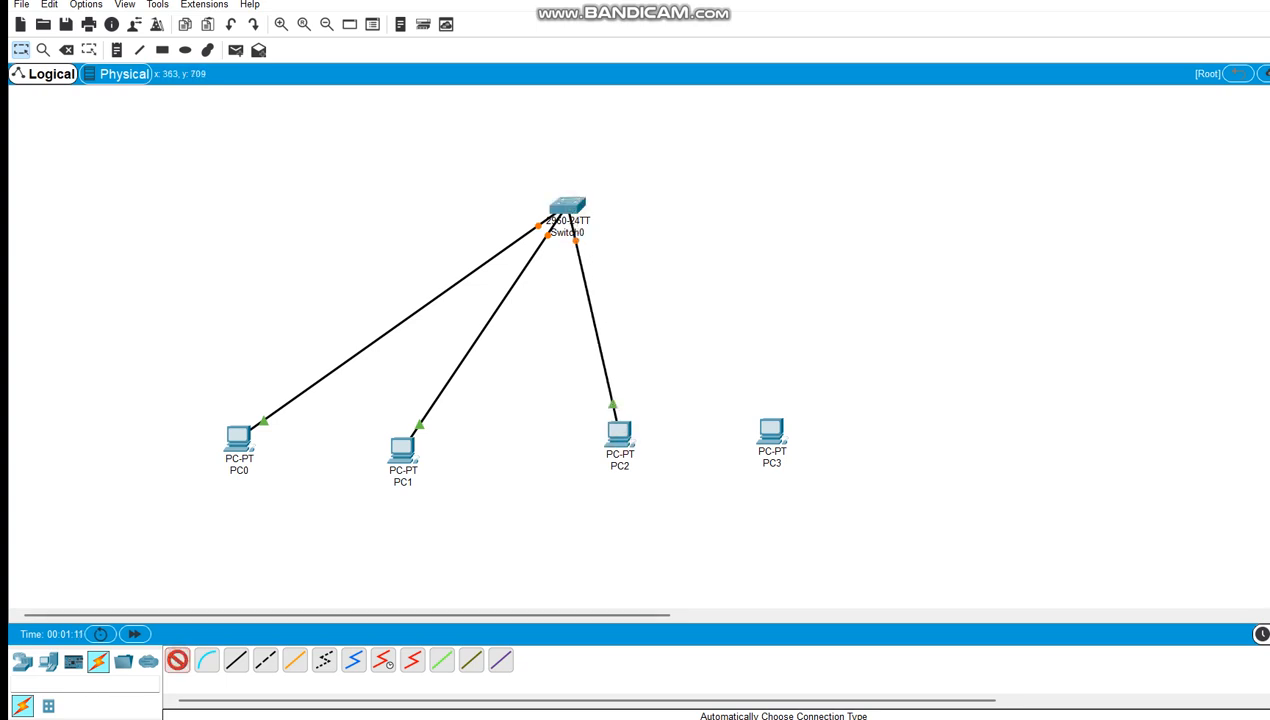
click(568, 207)
click(765, 432)
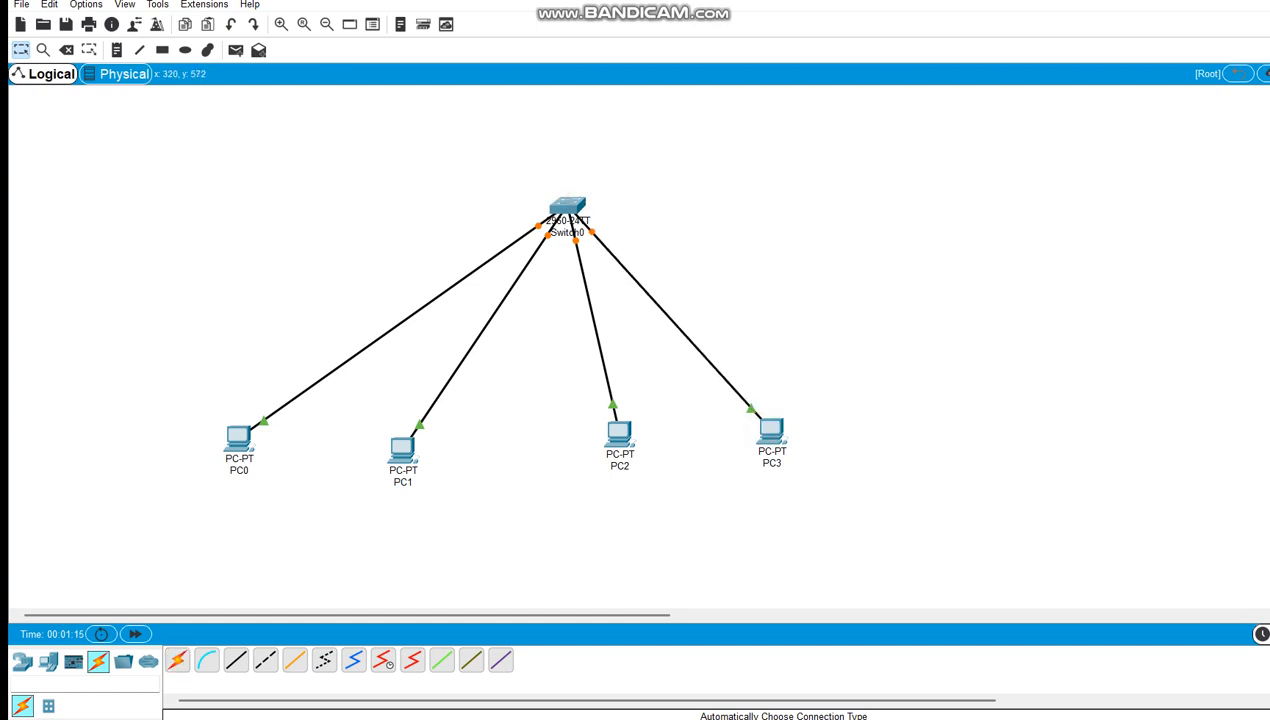
Configure PC0 with the static IP address 192.168.0.1 and subnet mask 255.255.255.0.
click(238, 437)
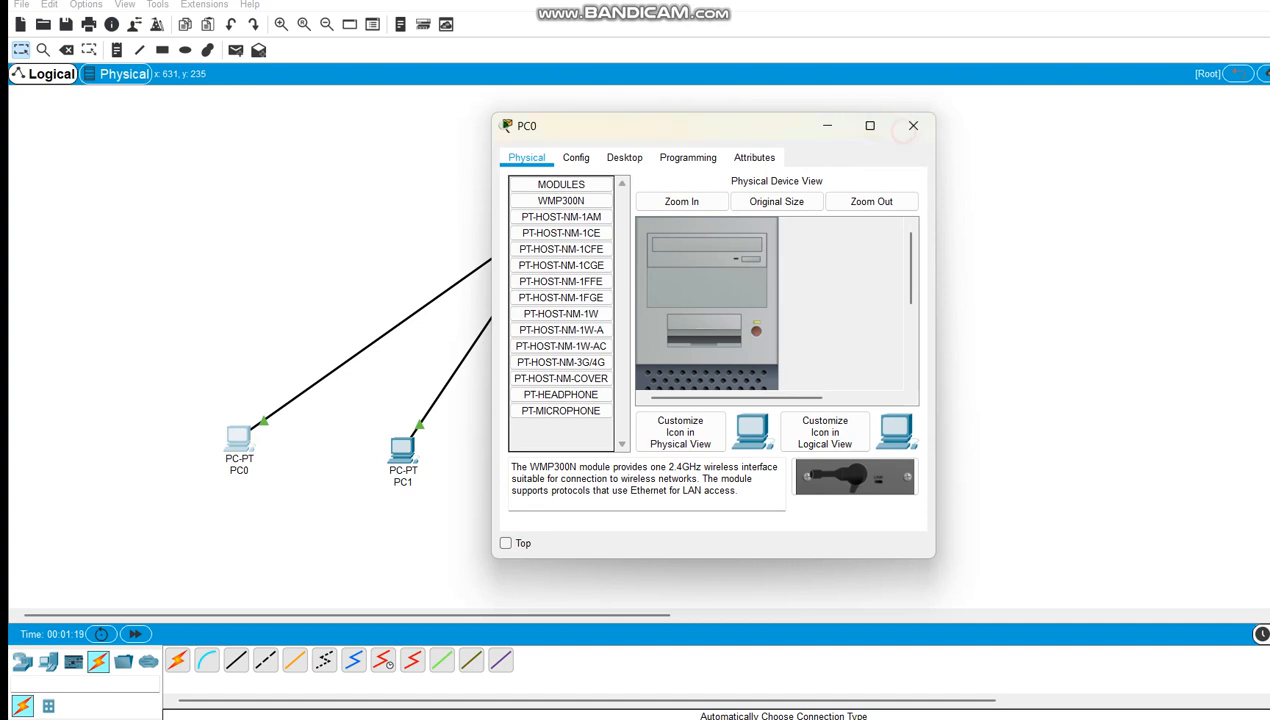
click(913, 125)
click(238, 437)
click(624, 157)
click(551, 215)
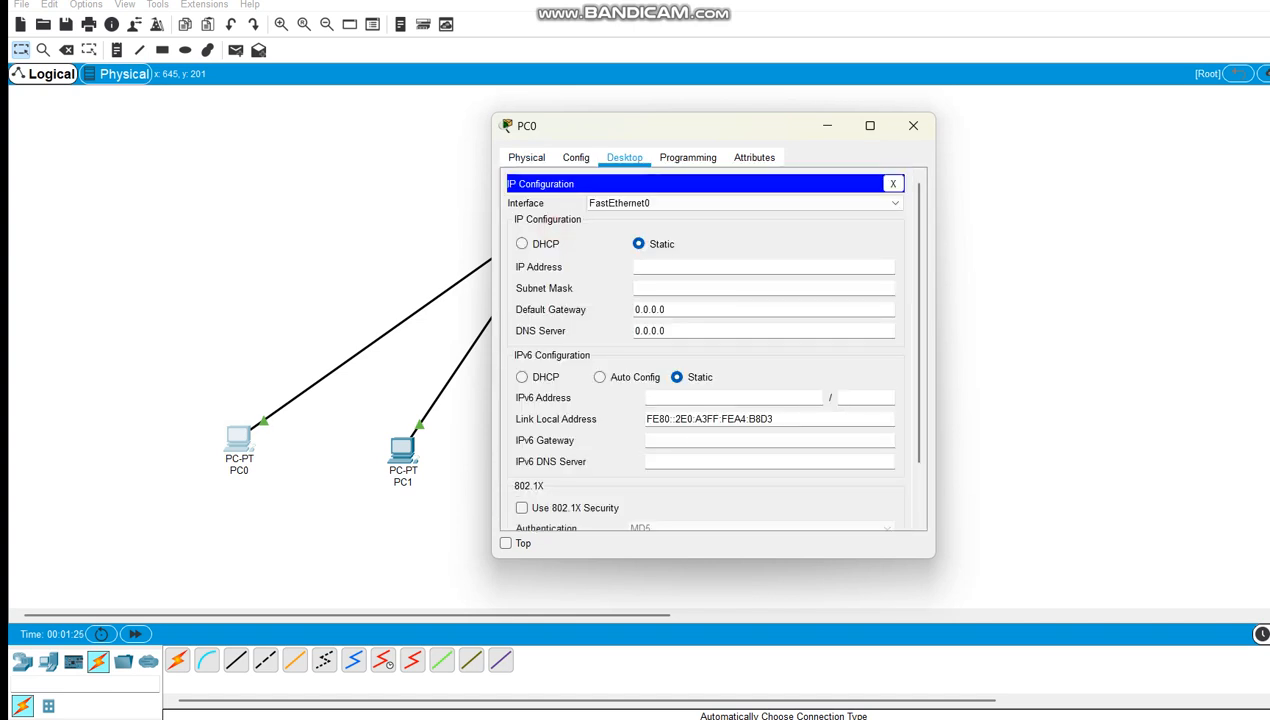
click(645, 266)
text(192.168.0.1)
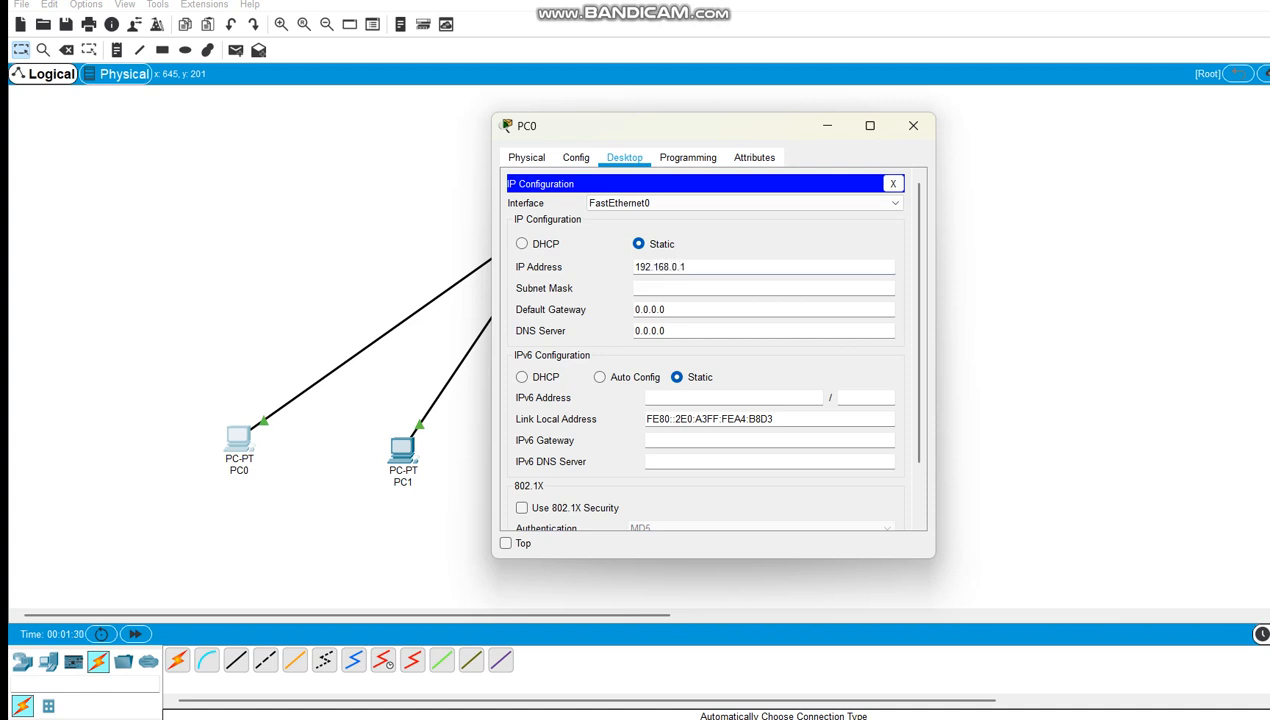
click(653, 288)
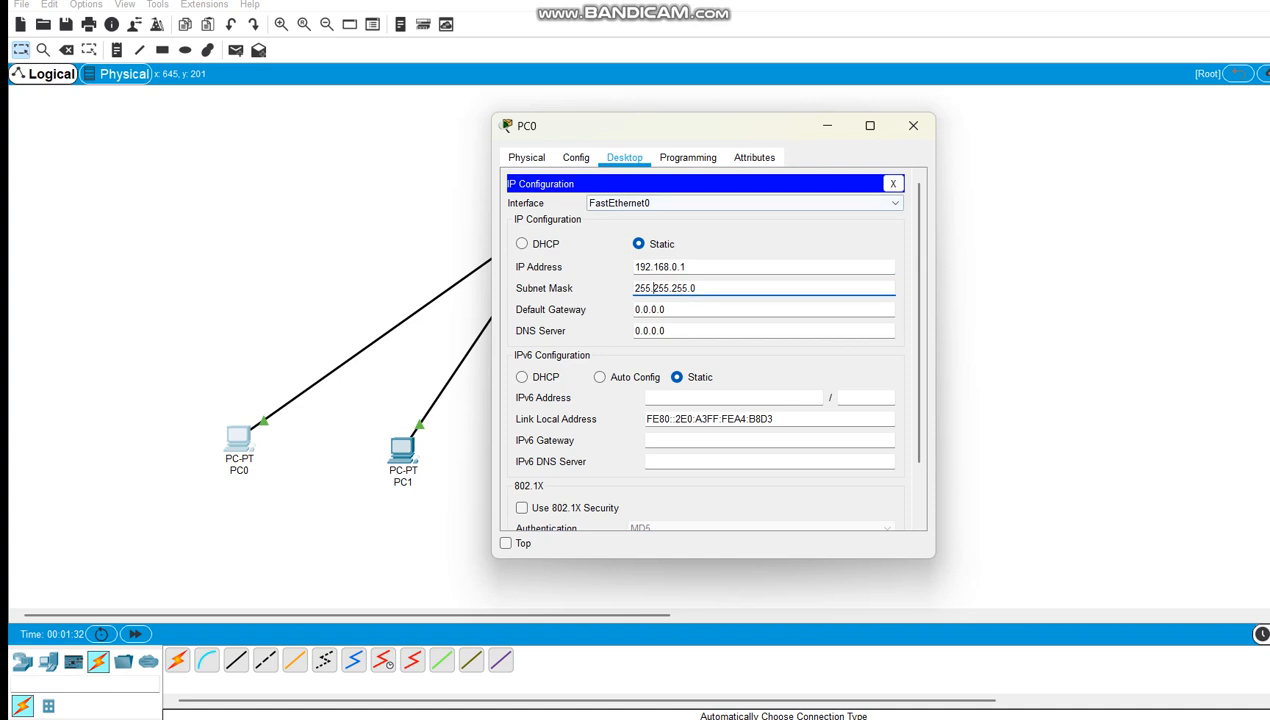
click(913, 125)
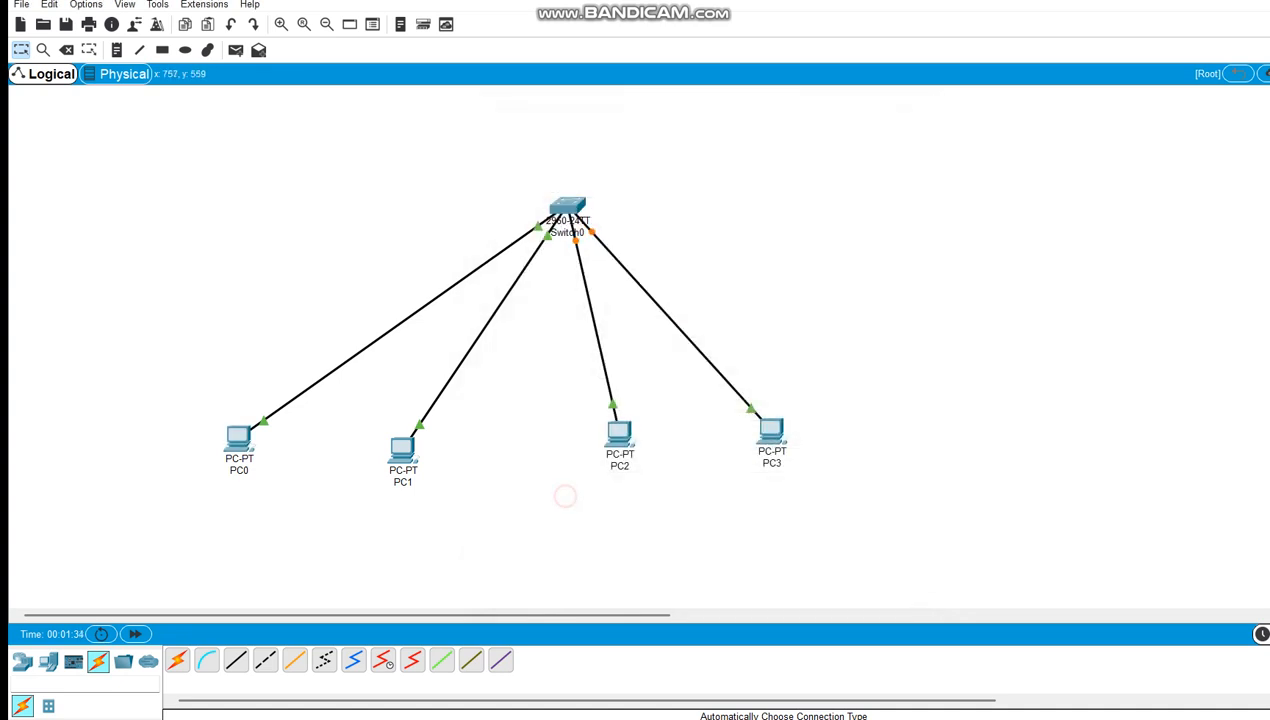
Configure PC1 with the static IP address 192.168.0.2 and the default subnet mask.
click(402, 448)
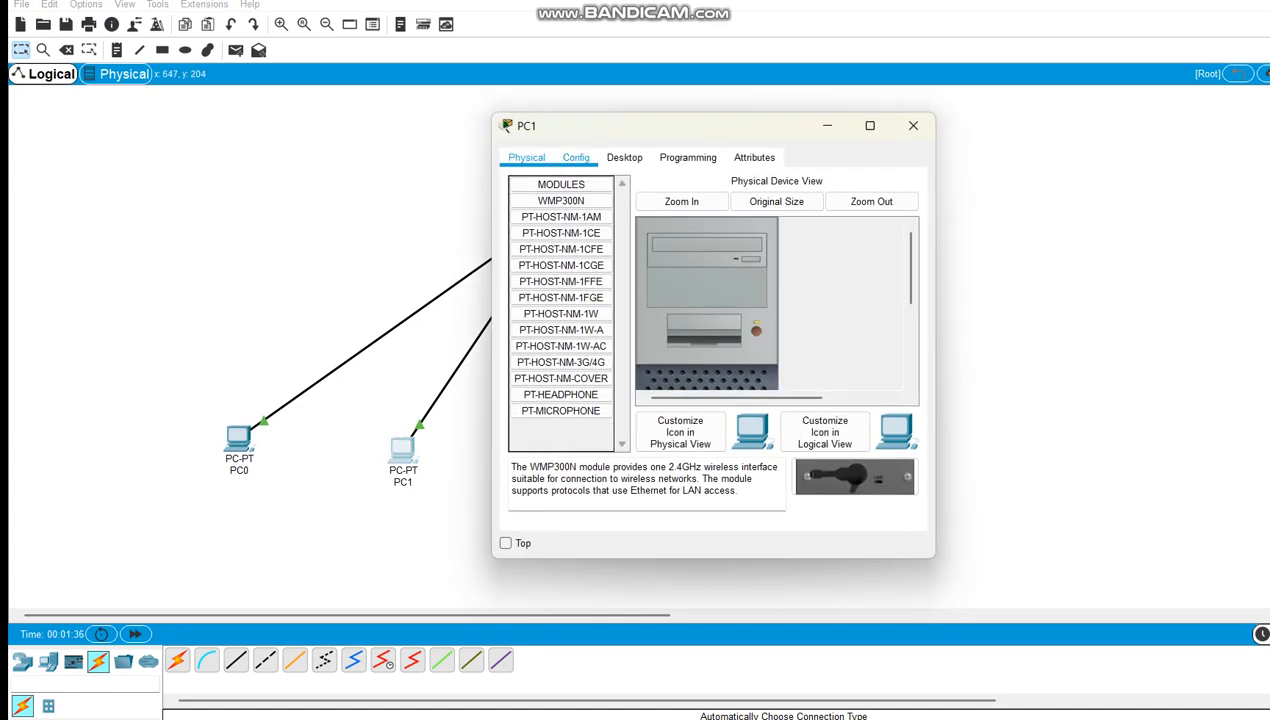
click(620, 157)
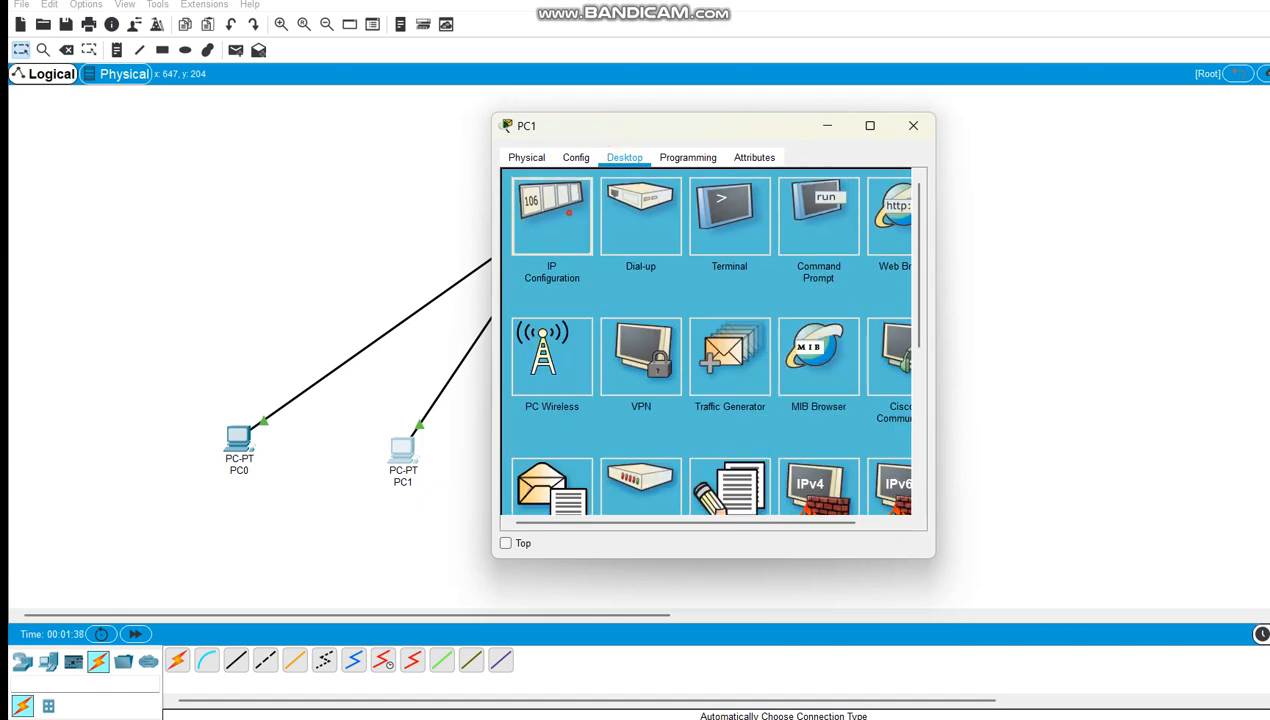
click(551, 215)
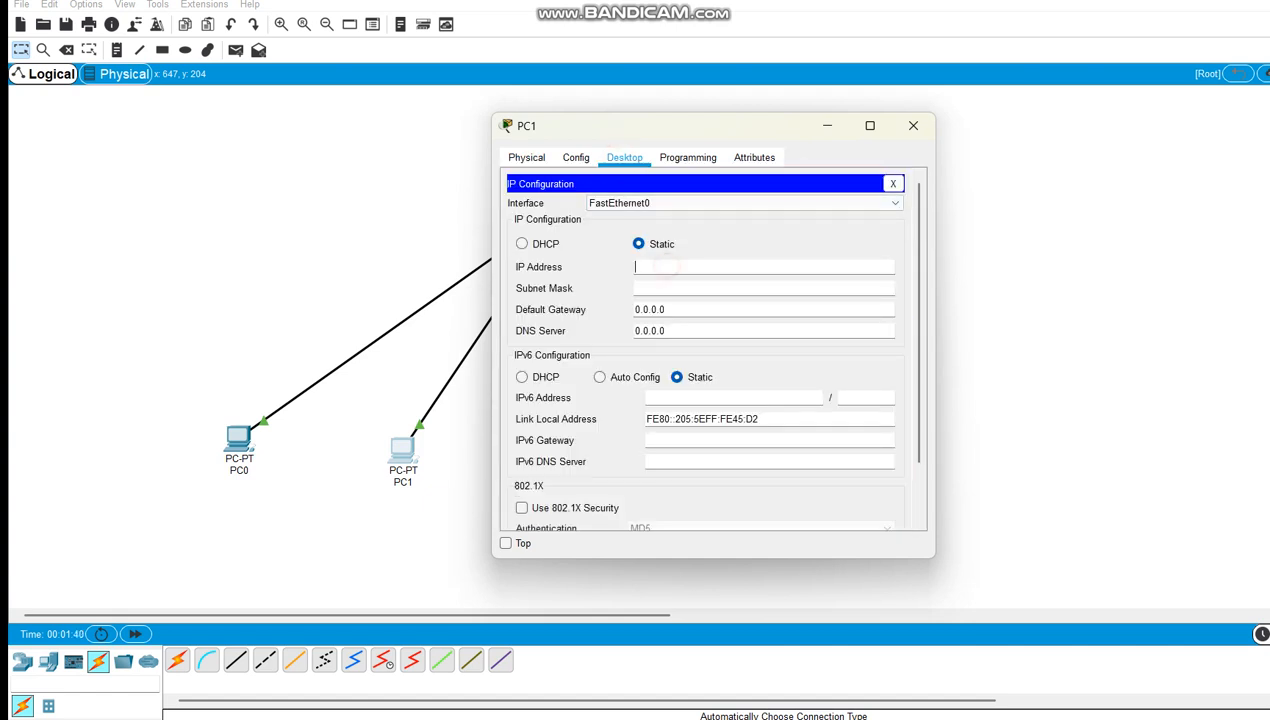
text(192.168.0.2)
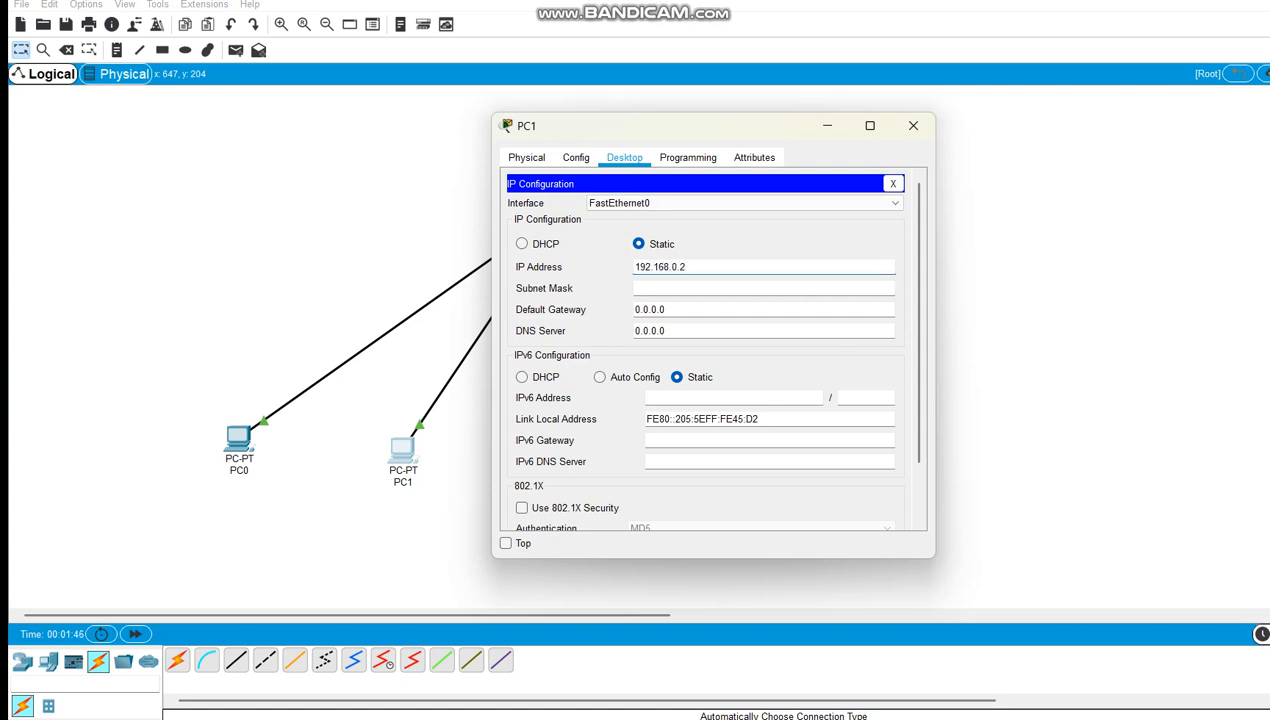
click(668, 285)
click(913, 125)
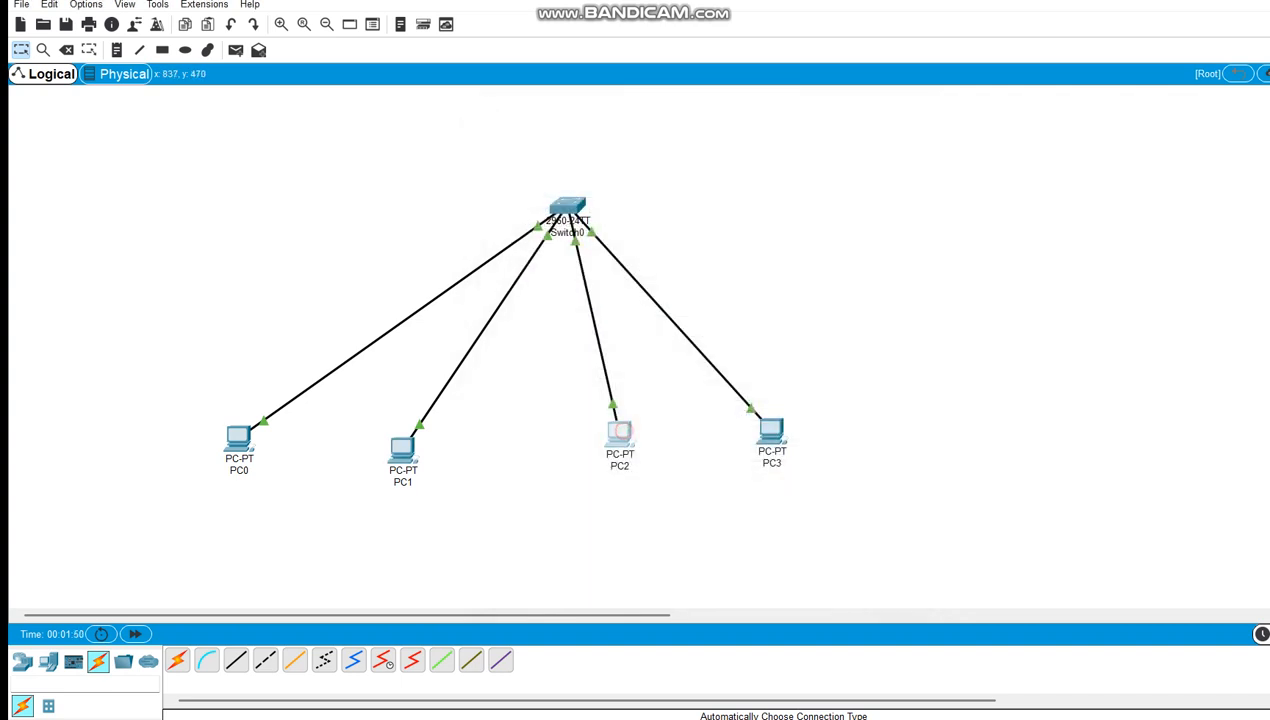
Configure PC2 with the static IP address 192.168.0.3 and the default subnet mask.
click(618, 437)
click(624, 157)
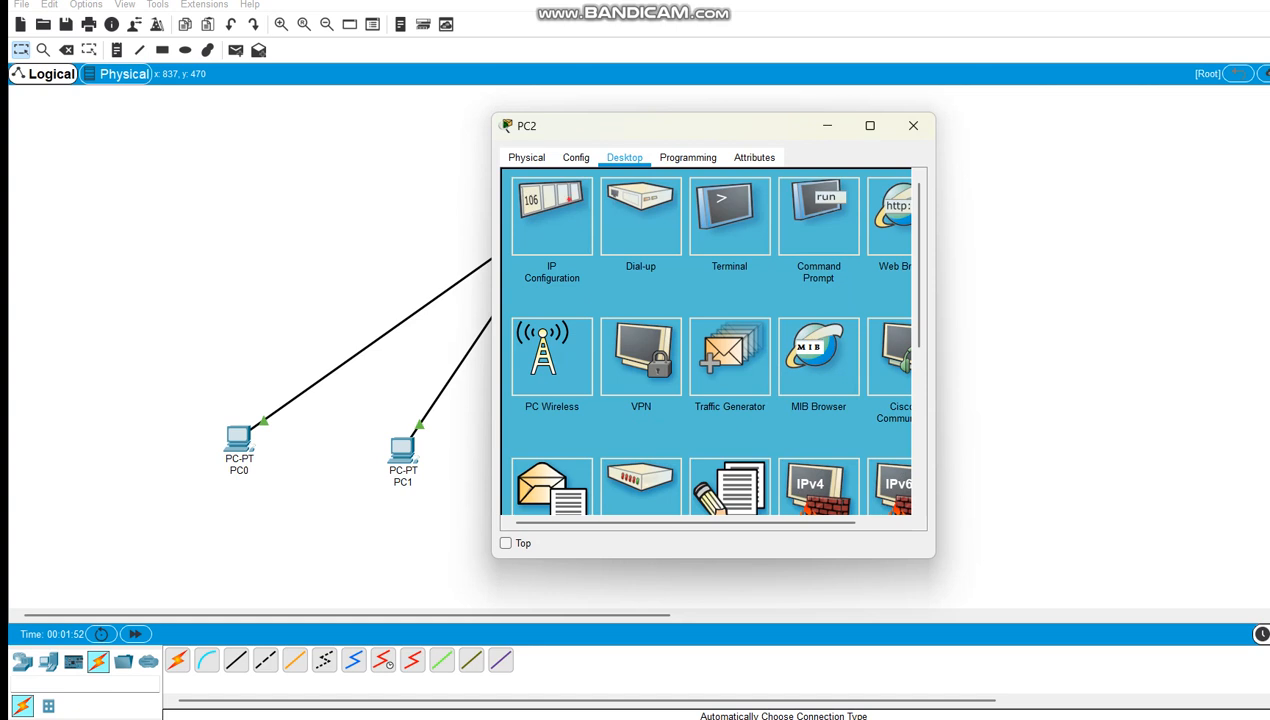
click(565, 196)
click(643, 266)
text(192.168.0.3)
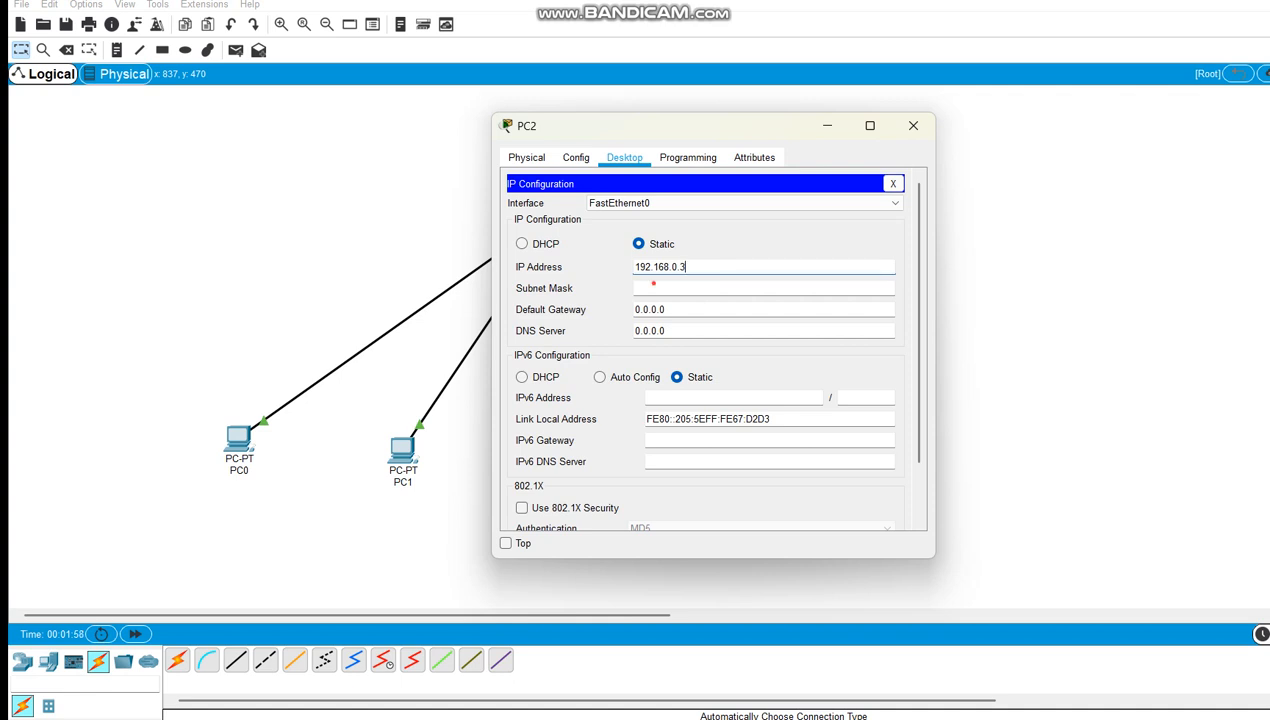
click(652, 288)
click(913, 125)
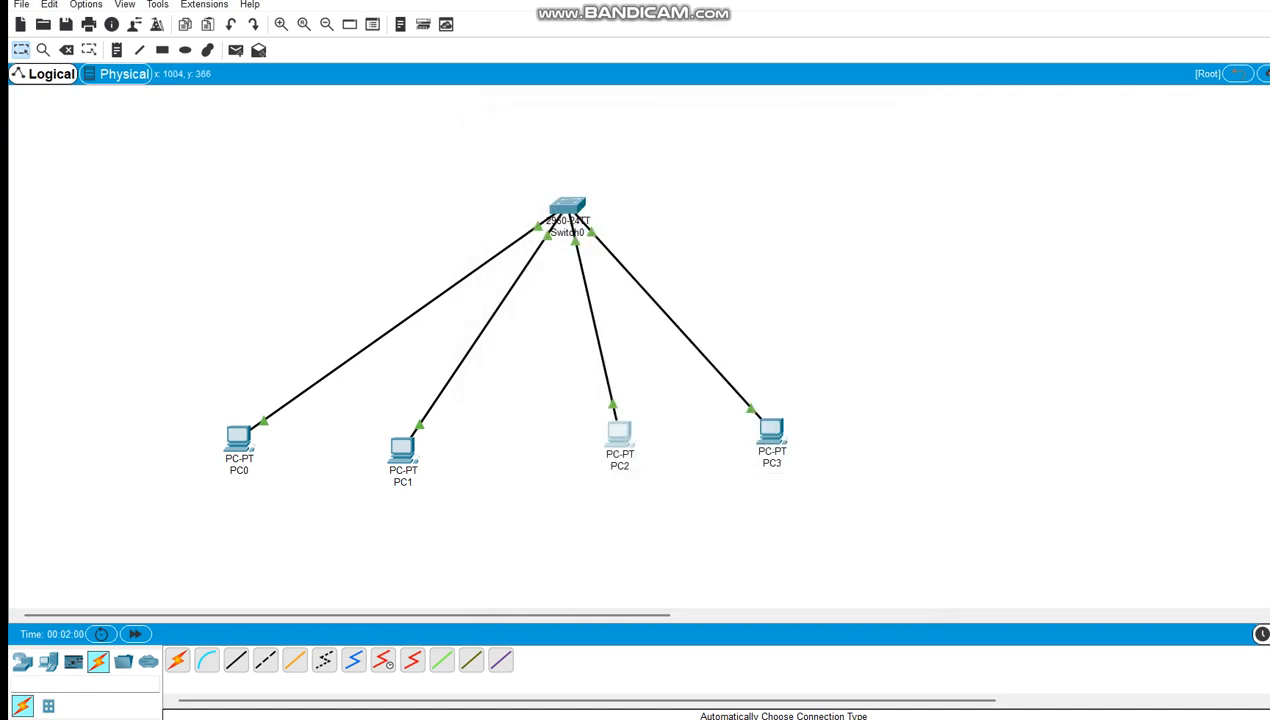
Configure PC3 with the static IP address 192.168.0.4 and the default subnet mask.
click(771, 432)
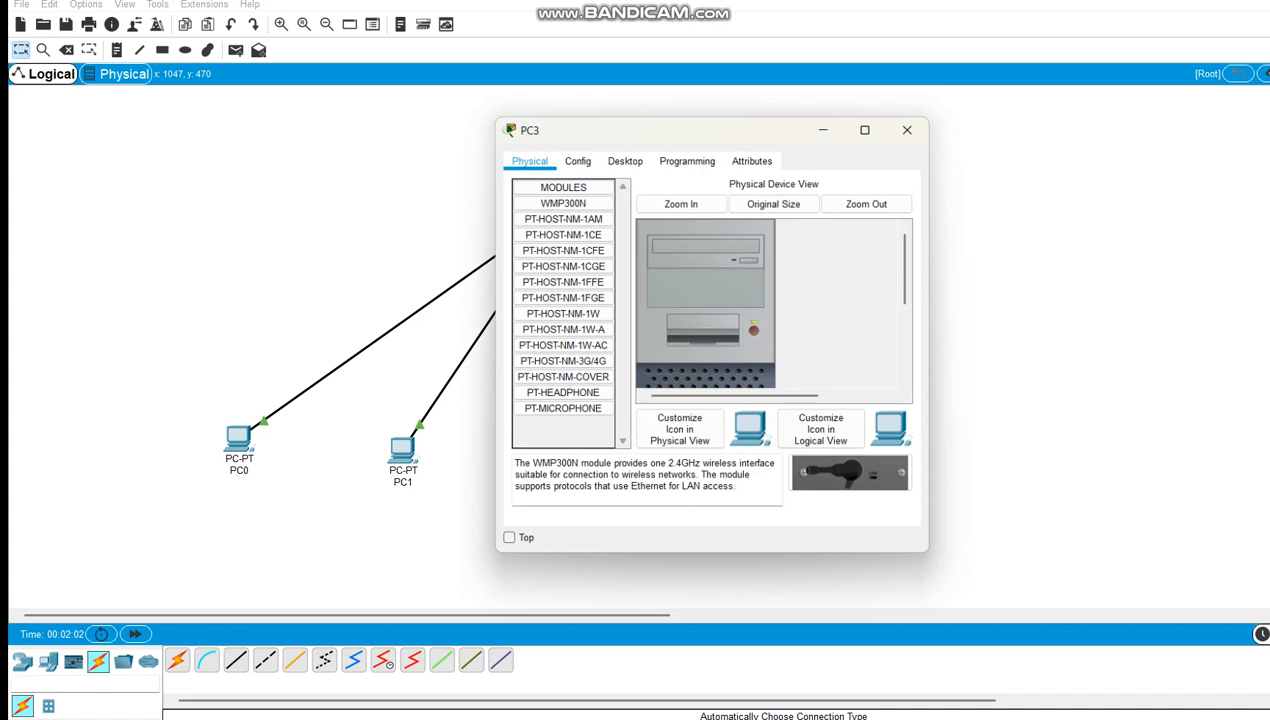
click(624, 157)
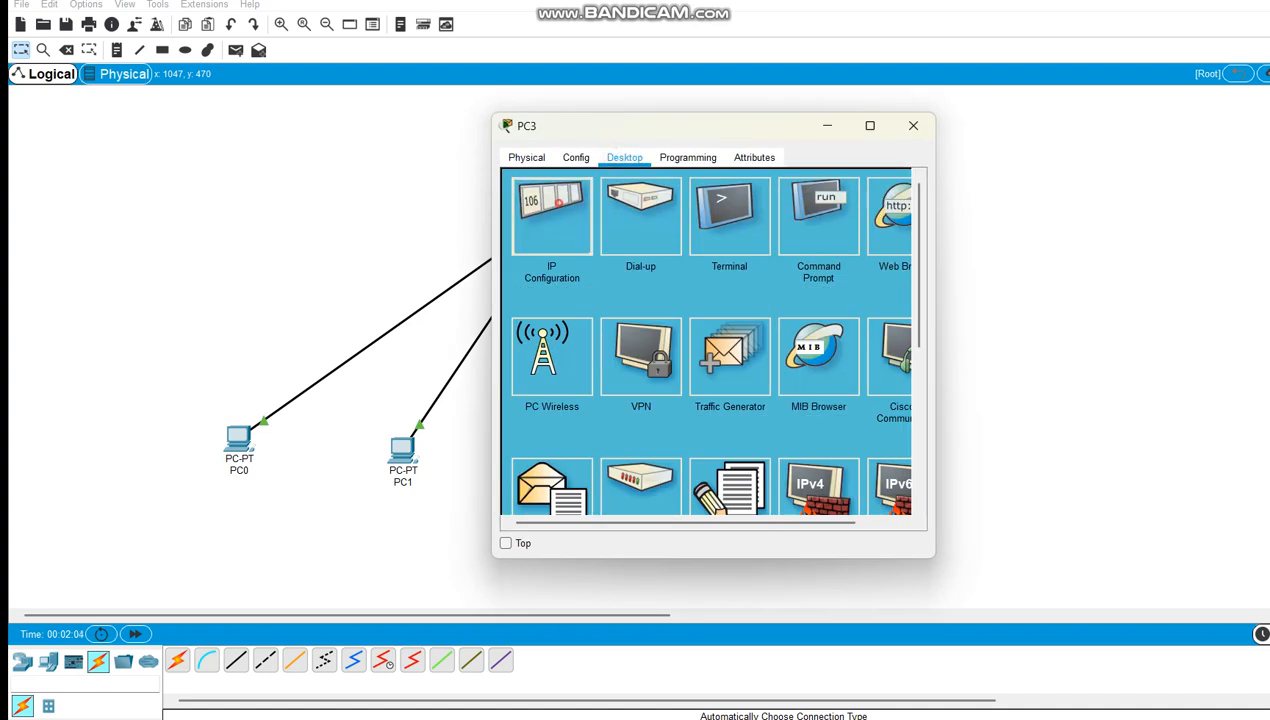
click(551, 215)
click(640, 267)
text(1)
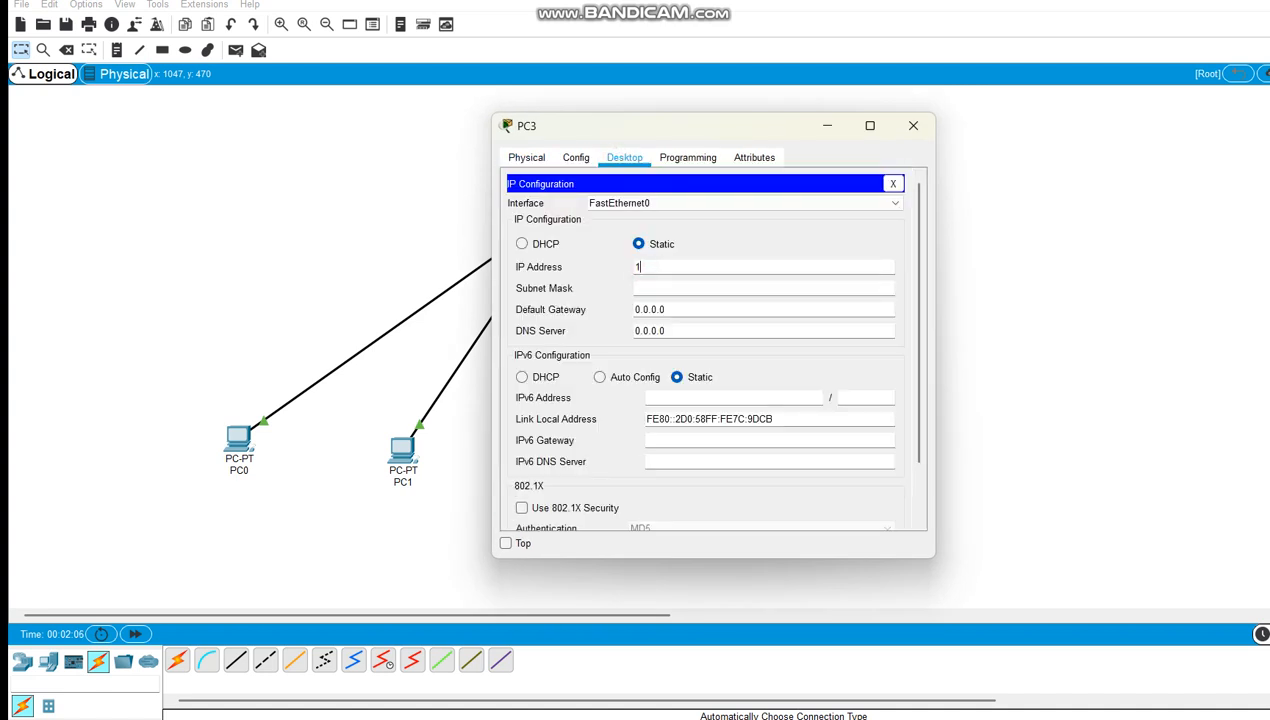
text(92.168.0.4)
click(647, 287)
click(913, 125)
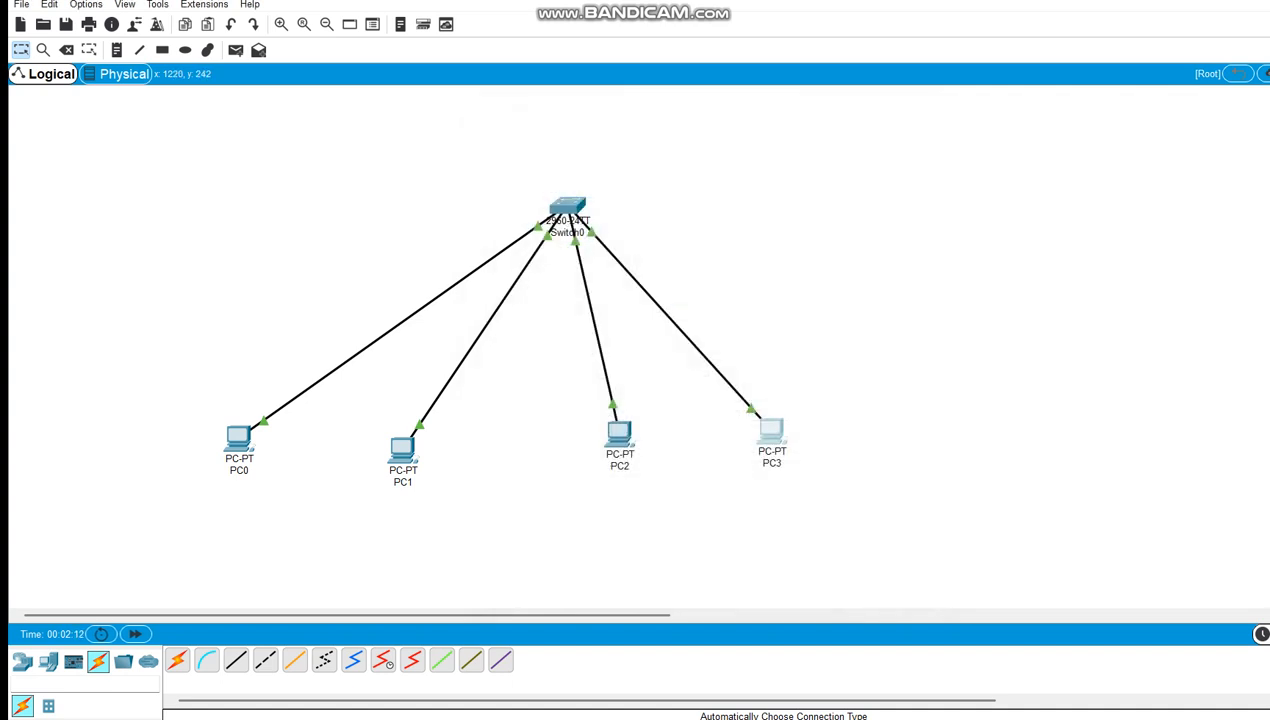
Move PC2 and PC3 slightly down to line them up with PC0 and PC1.
drag(620, 432, 621, 452)
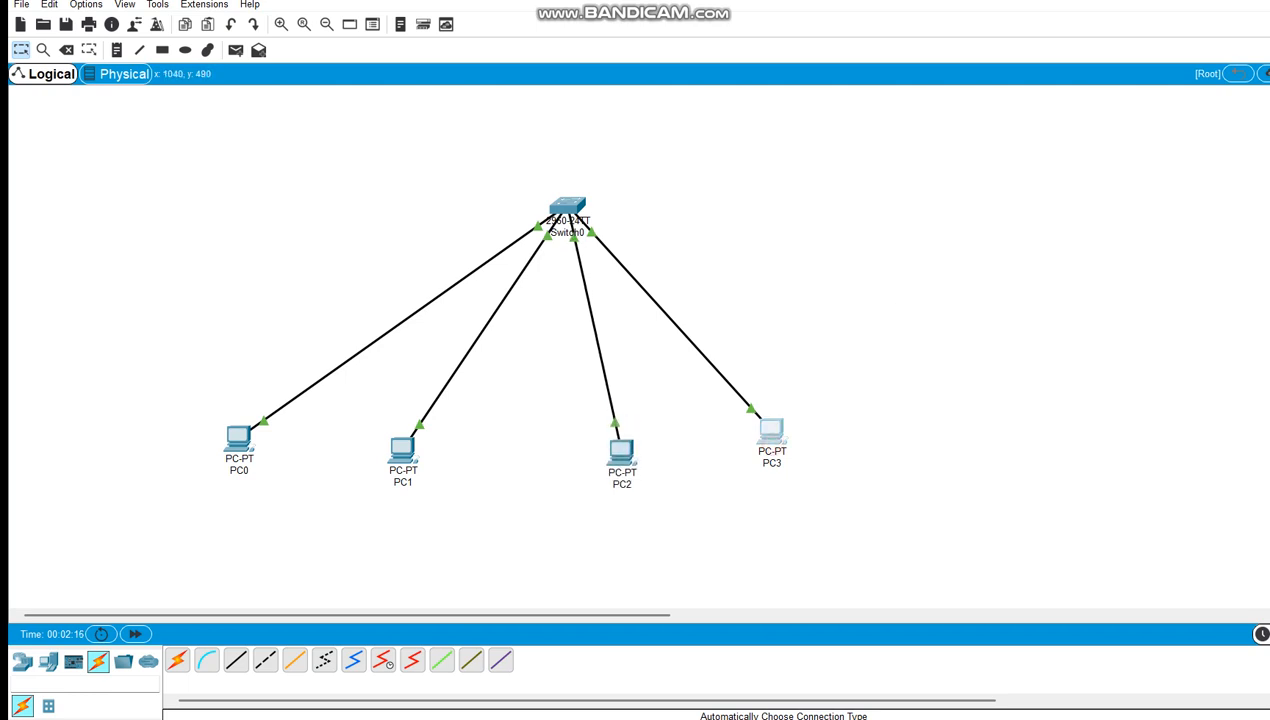
drag(771, 432, 783, 446)
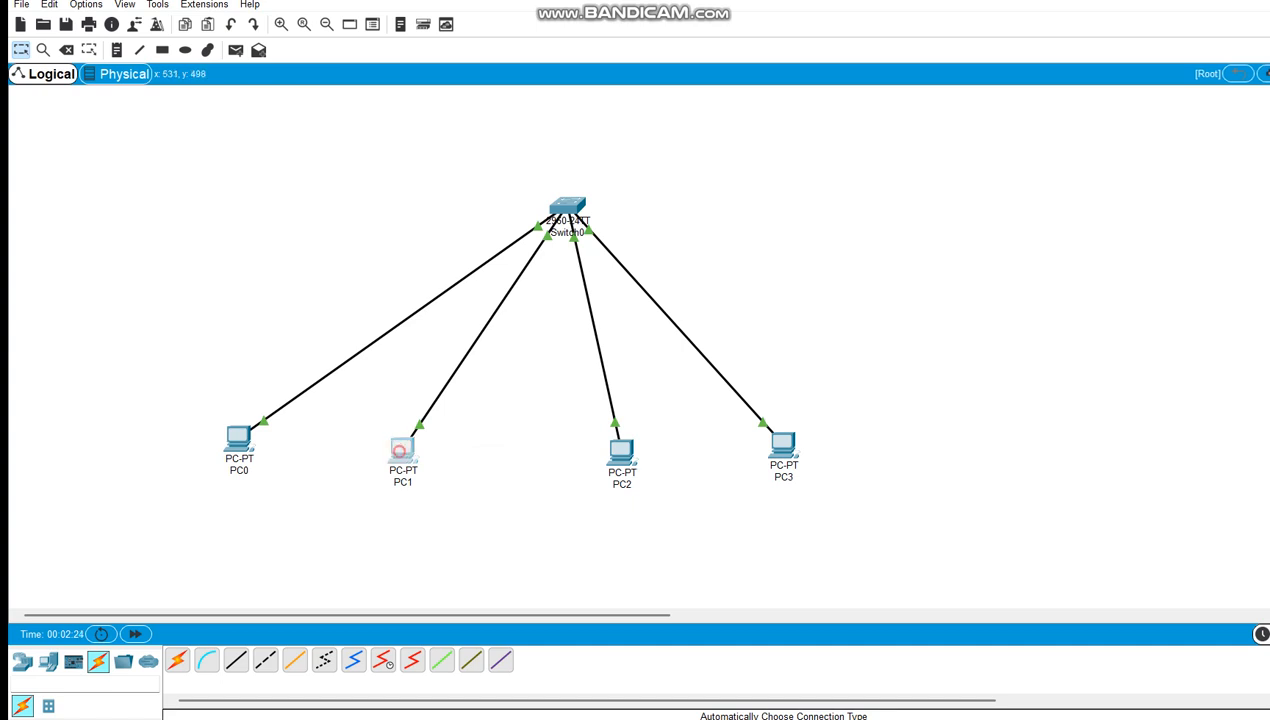
Ping 192.168.0.4 from PC1's command prompt to test connectivity with PC3, and close the PC1 window.
click(402, 448)
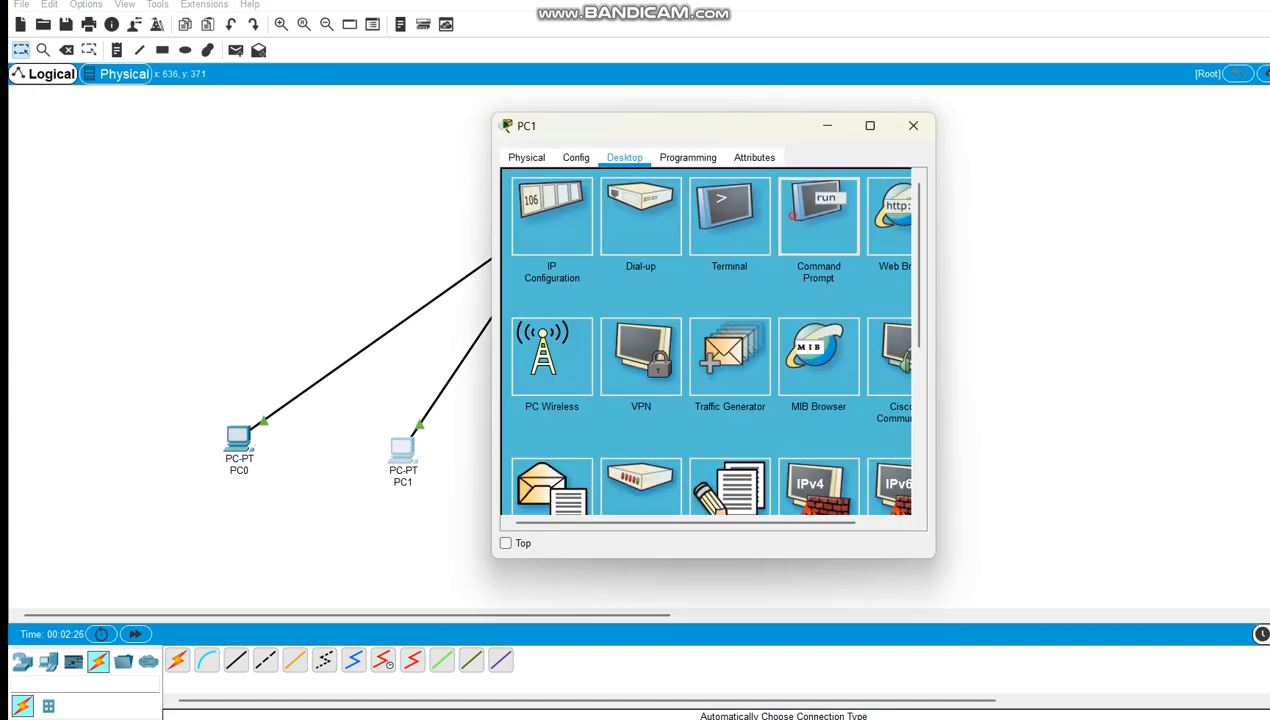
click(818, 215)
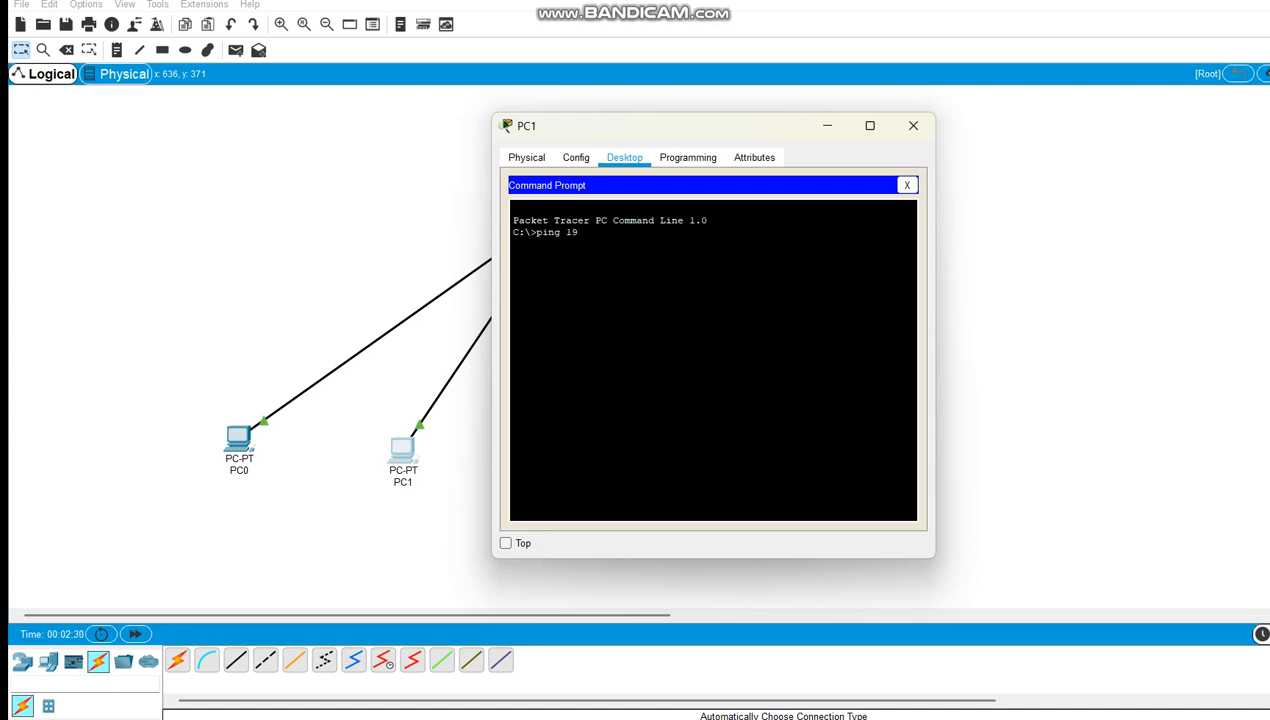
text(ping 192.168.0.)
drag(737, 137, 1006, 172)
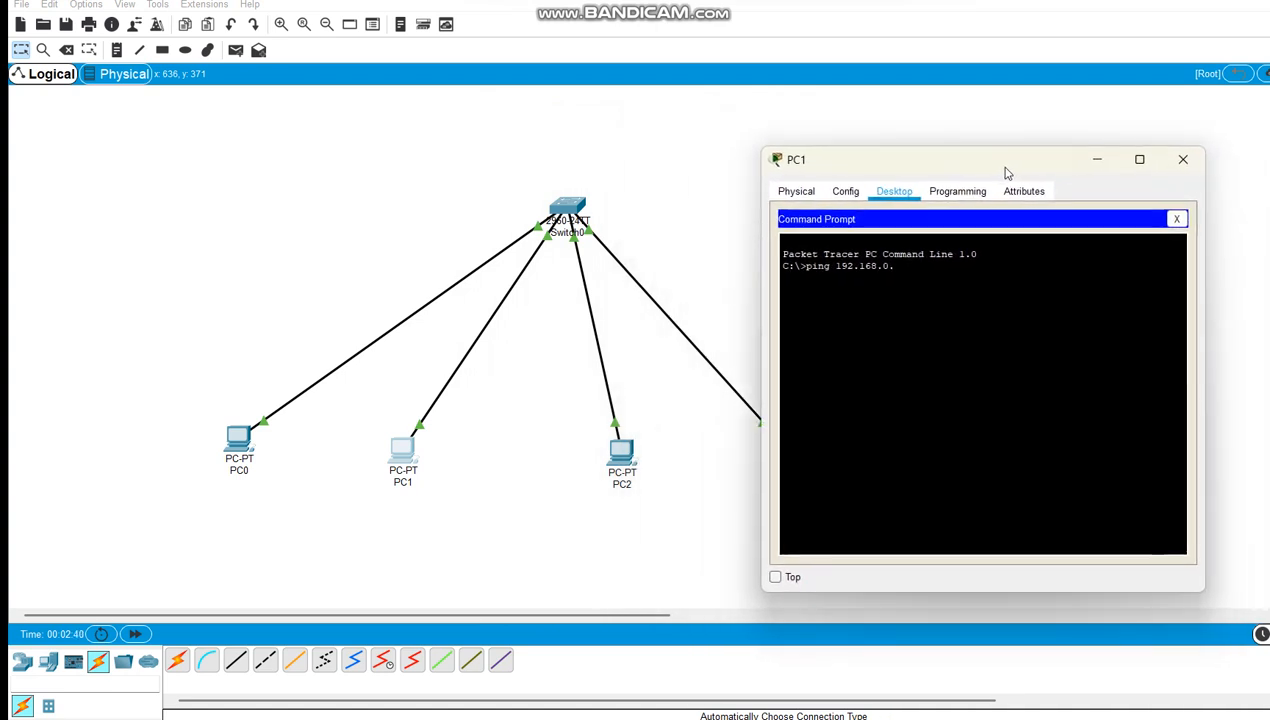
key(Return)
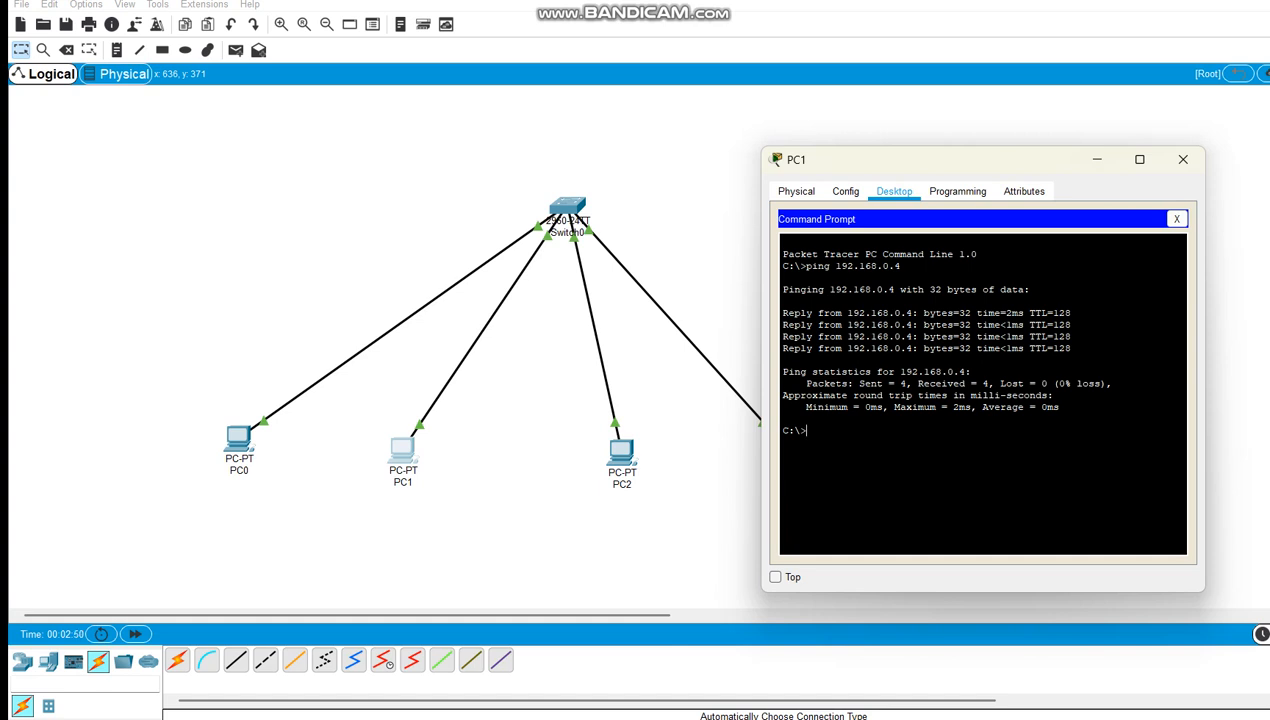
drag(876, 313, 783, 313)
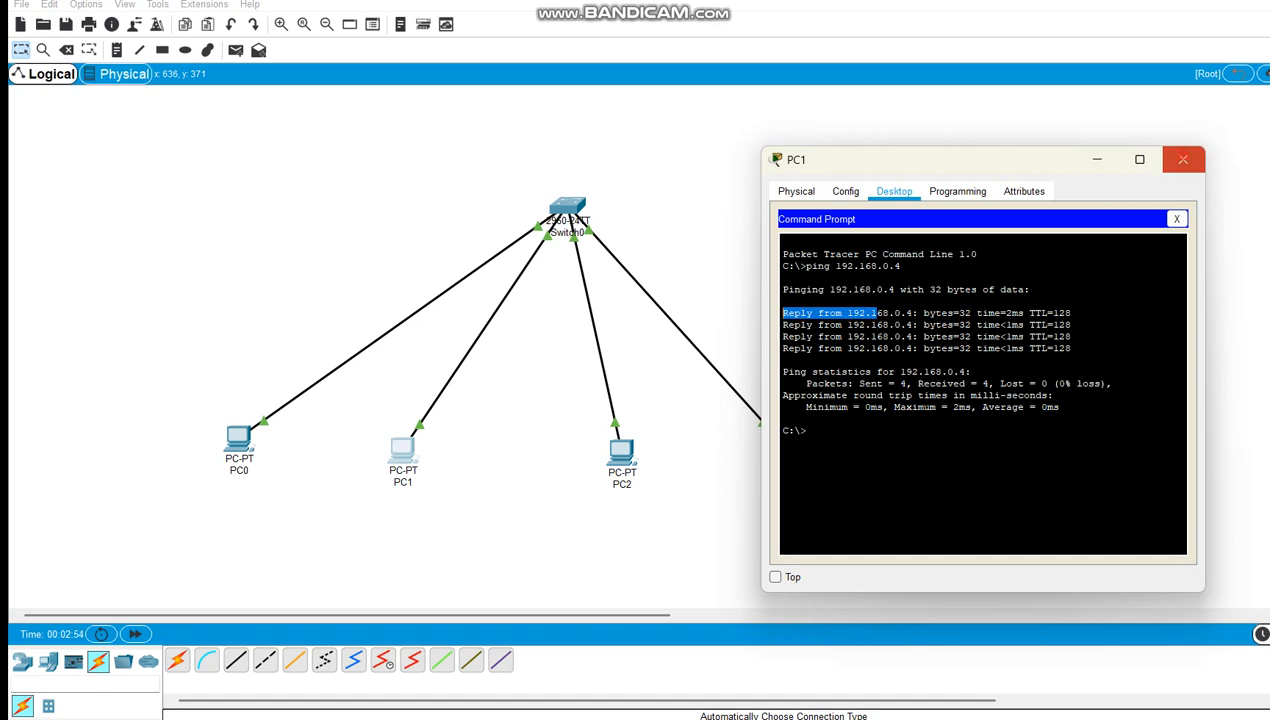
click(1183, 159)
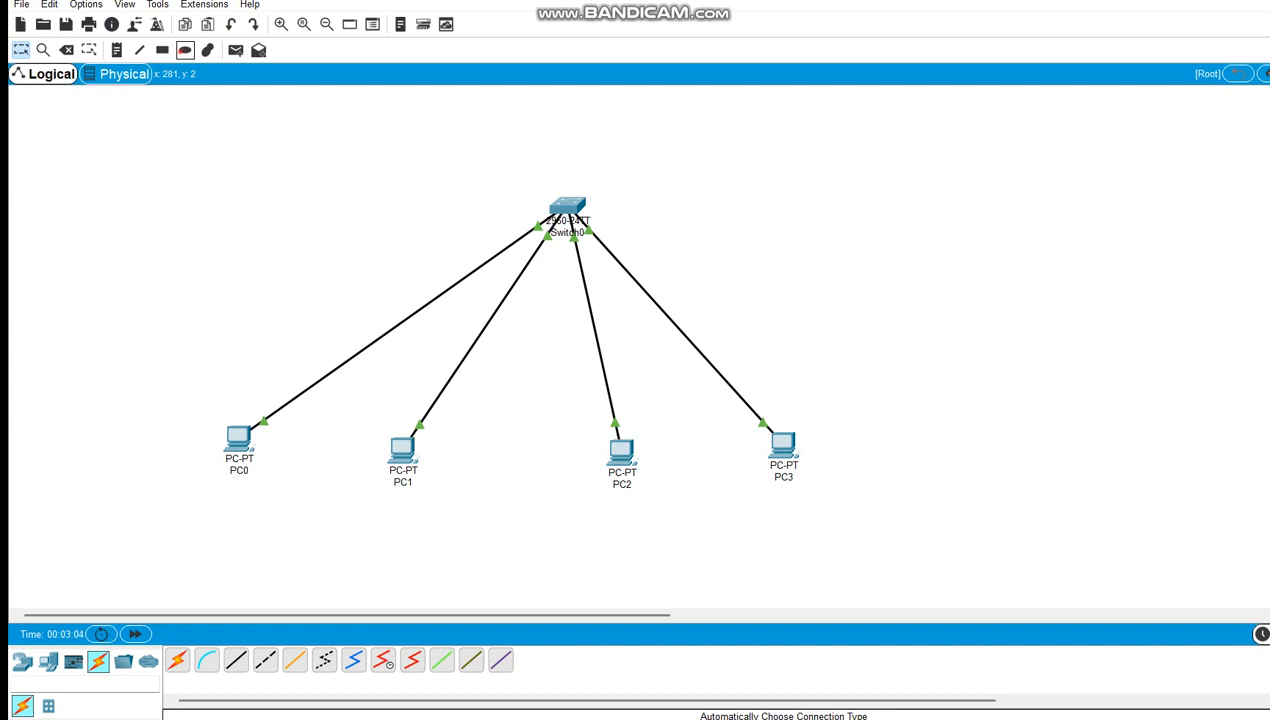
Enable colour fill for the ellipse tool and draw a filled ellipse around PC0 and PC1.
click(185, 50)
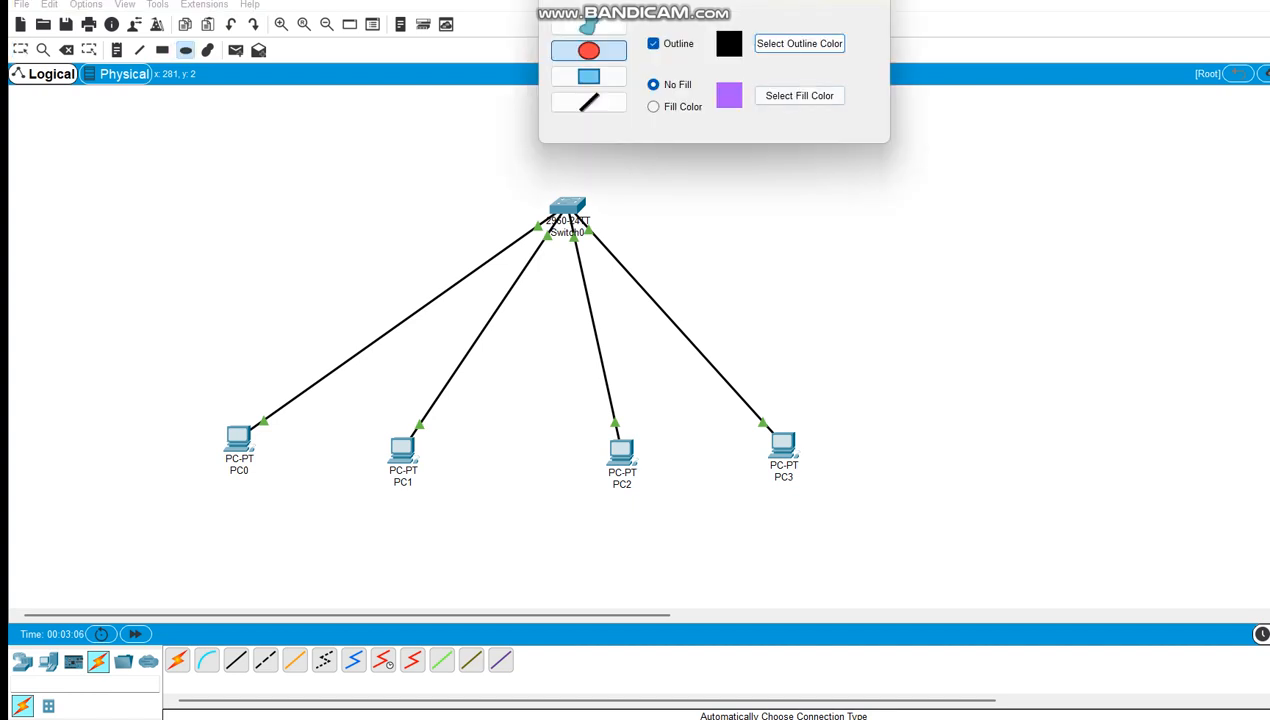
click(654, 107)
drag(193, 350, 527, 543)
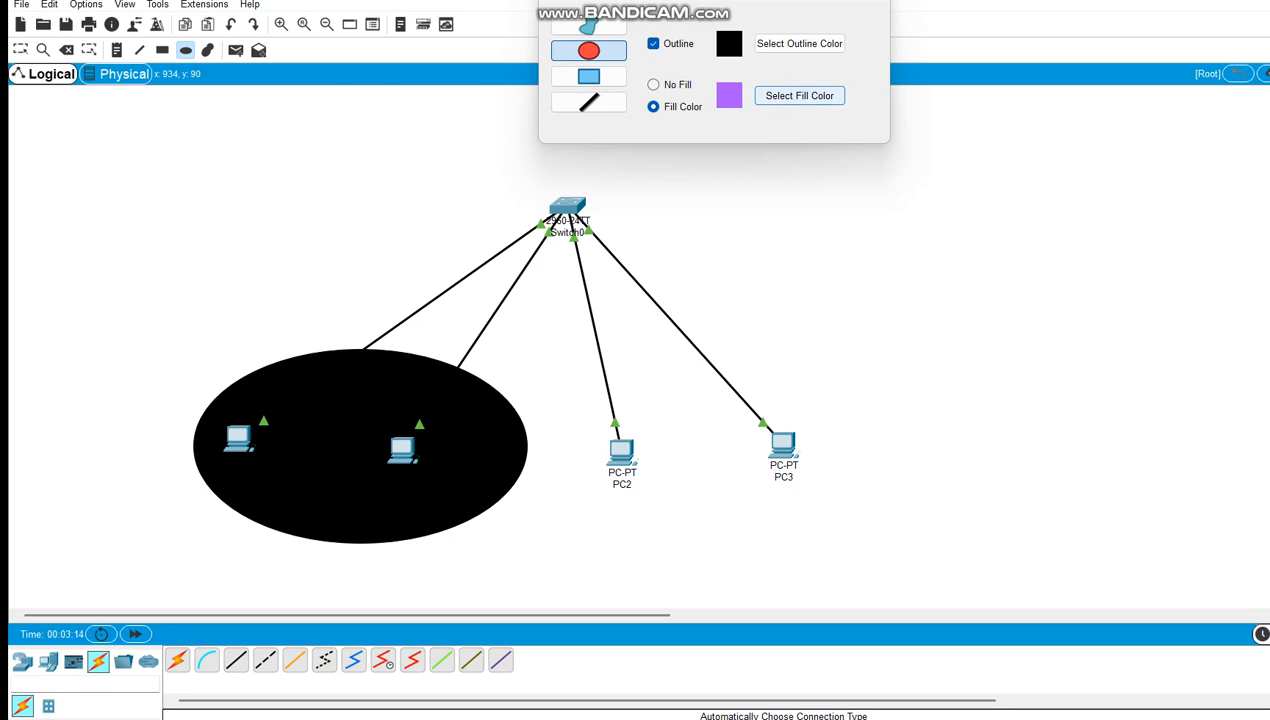
Set the shape fill colour to light green #9dff42 and draw a filled ellipse around PC2 and PC3.
click(730, 95)
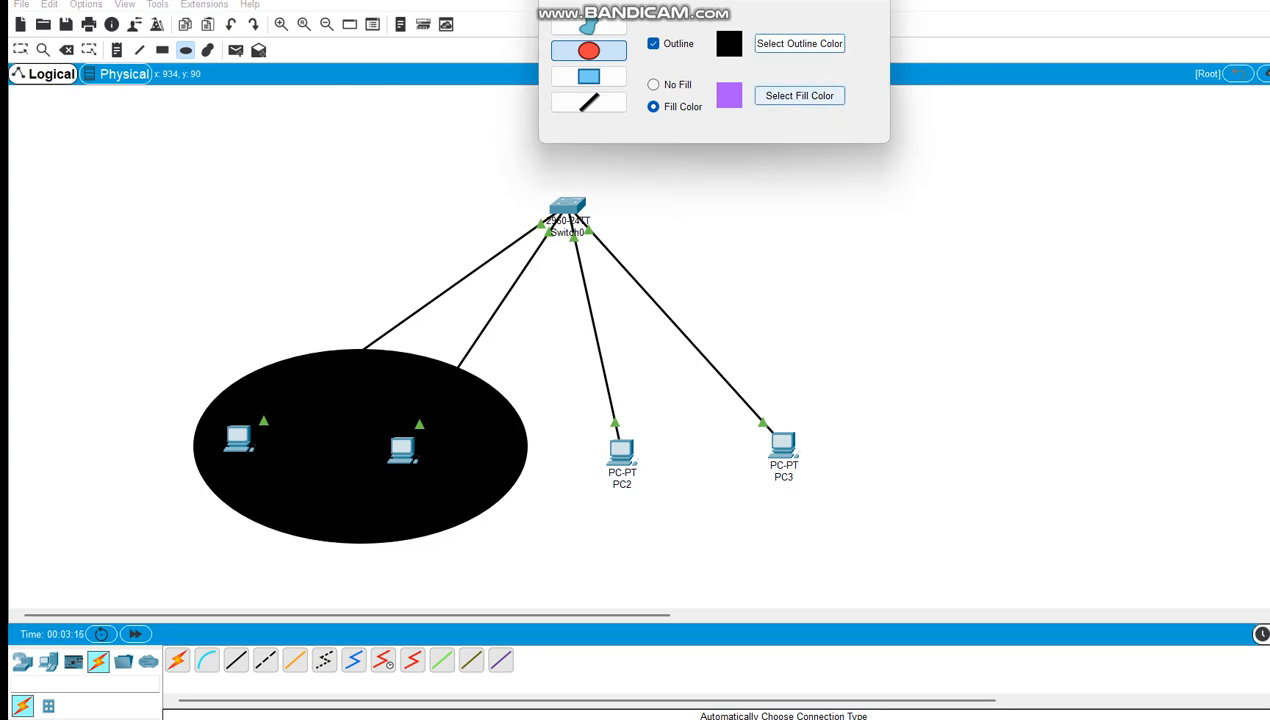
click(799, 96)
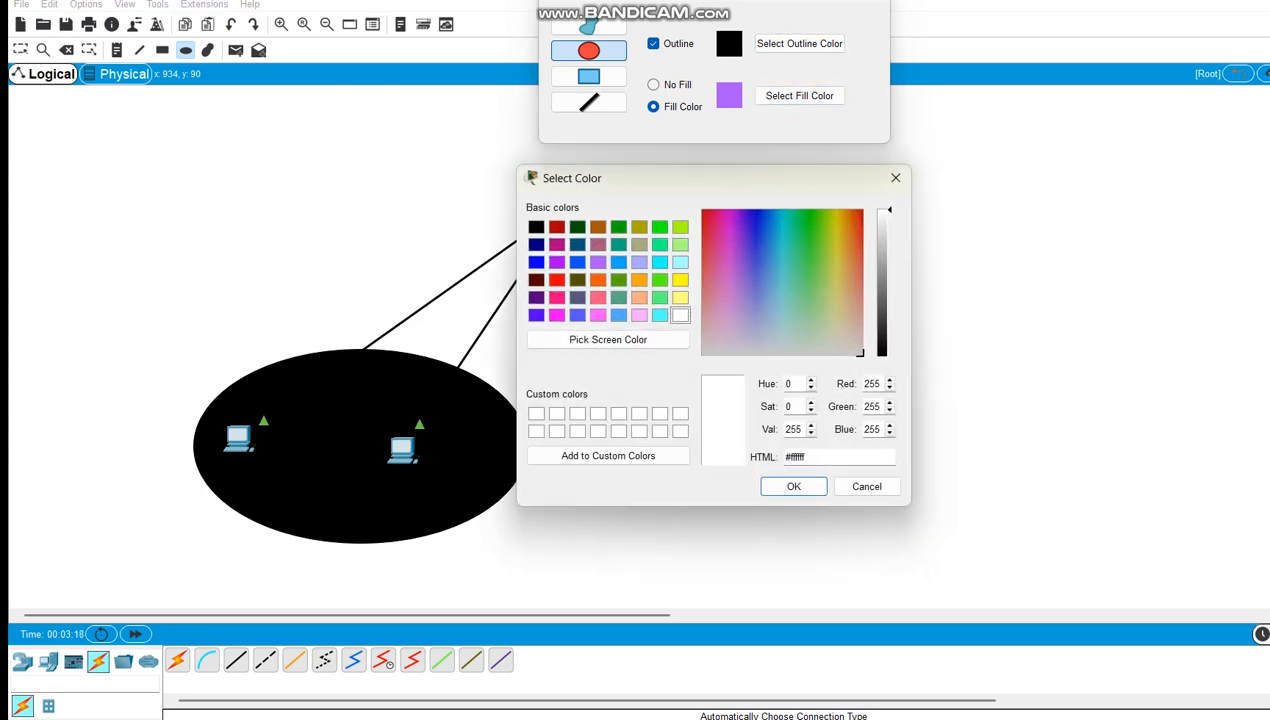
click(821, 247)
click(793, 486)
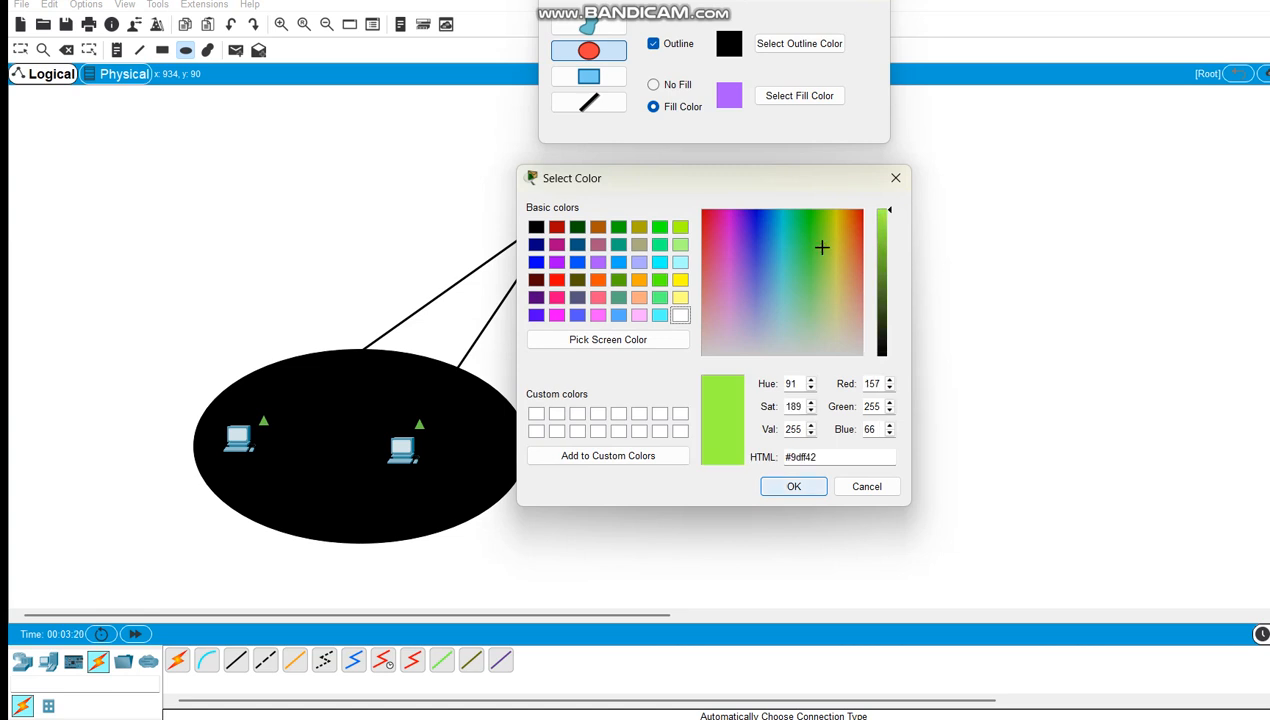
drag(552, 372, 929, 544)
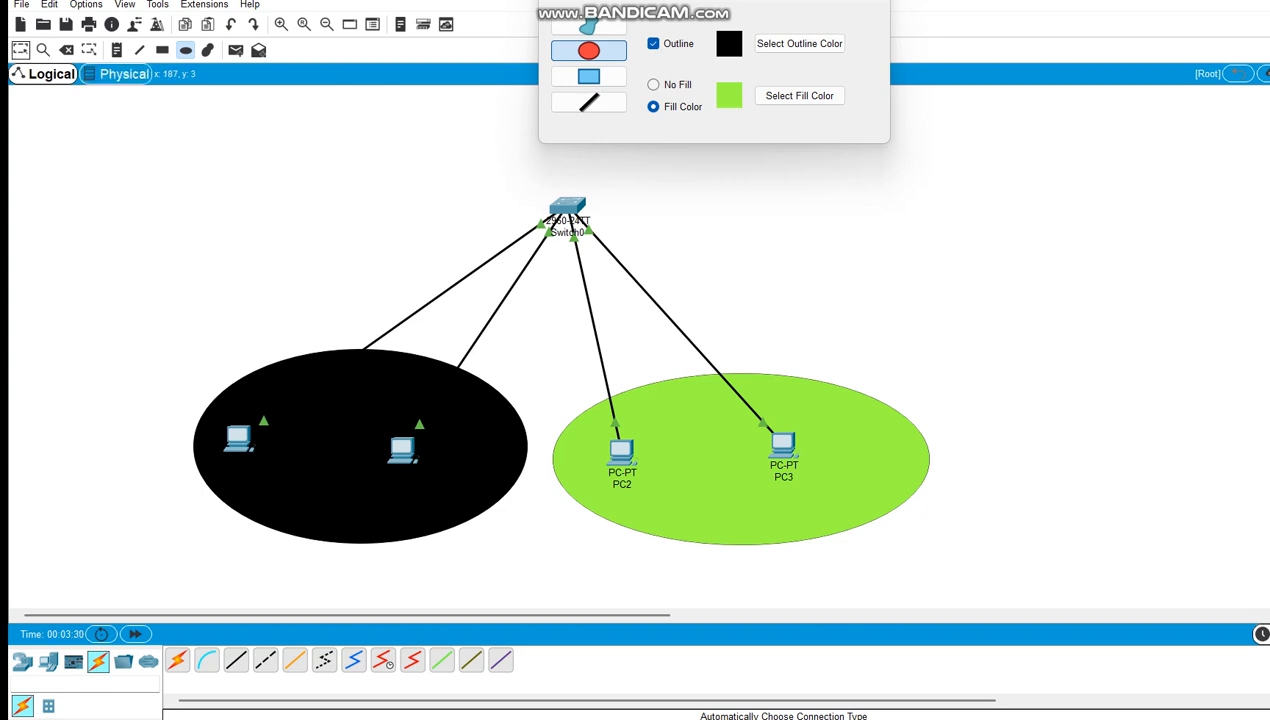
key(Escape)
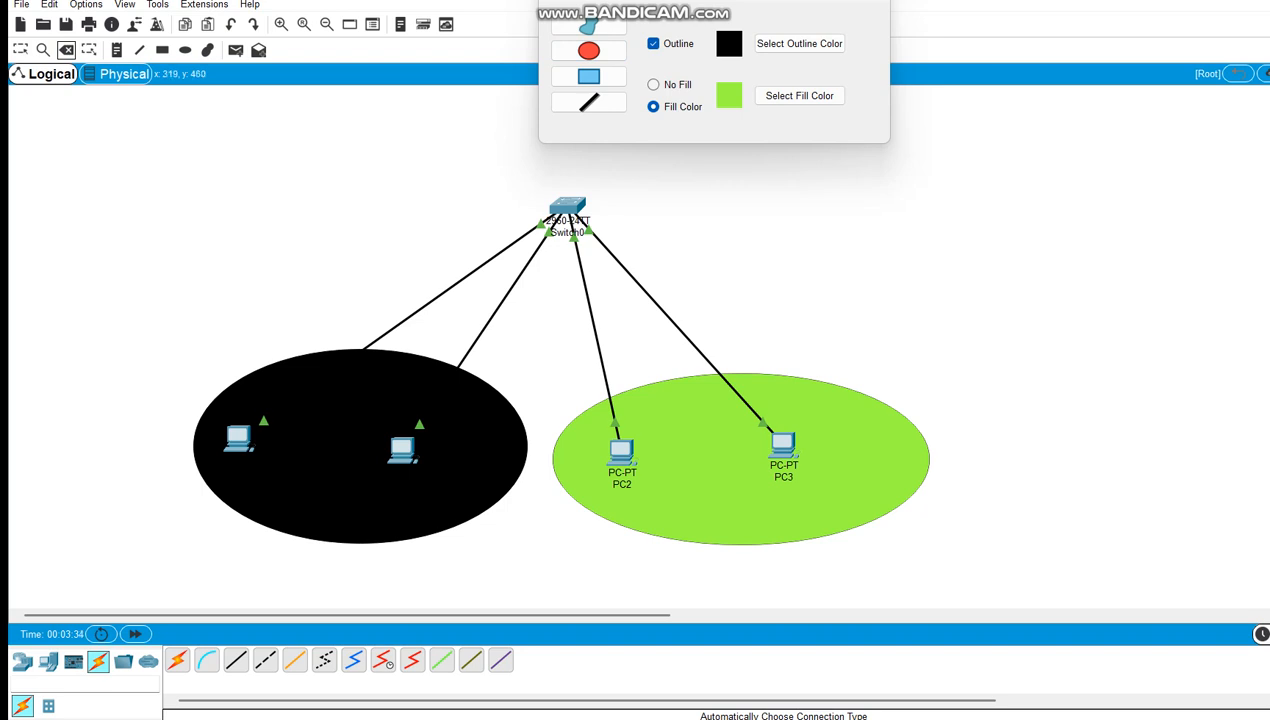
Delete the black ellipse around PC0 and PC1.
key(Delete)
click(347, 475)
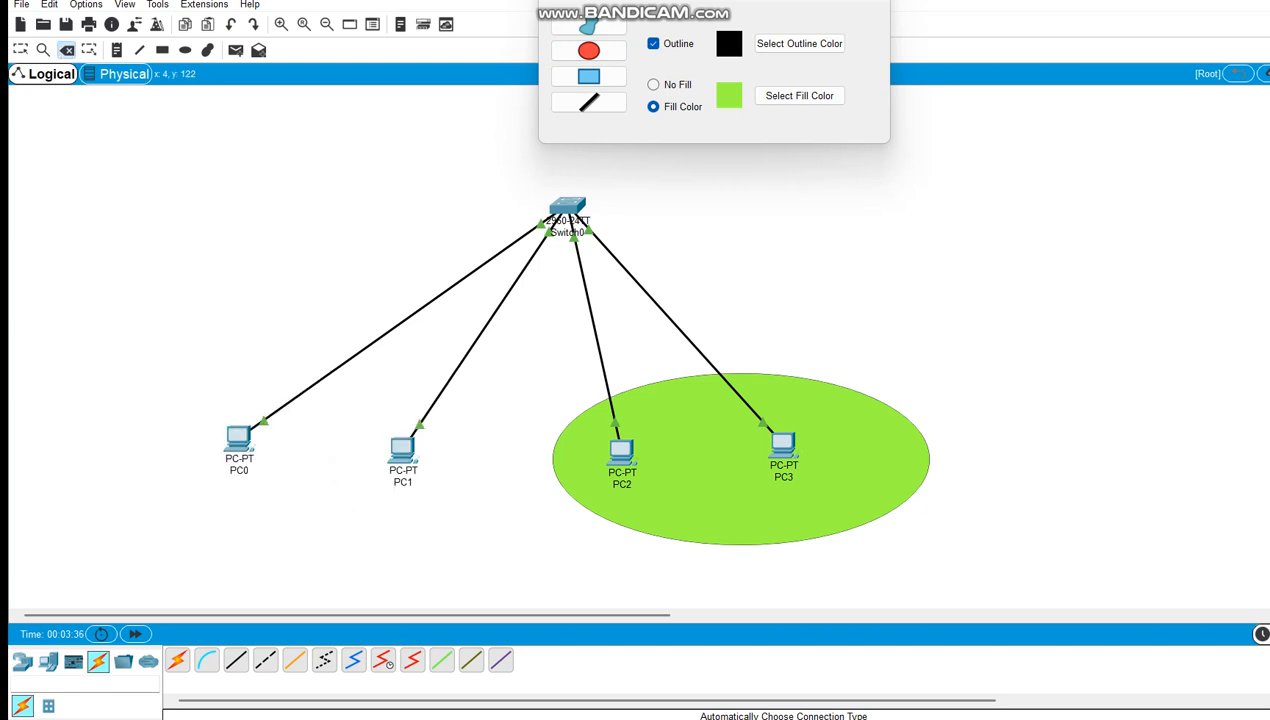
key(Escape)
Set the shape fill colour to light purple #aaaaff and draw a filled ellipse around PC0 and PC1.
click(790, 95)
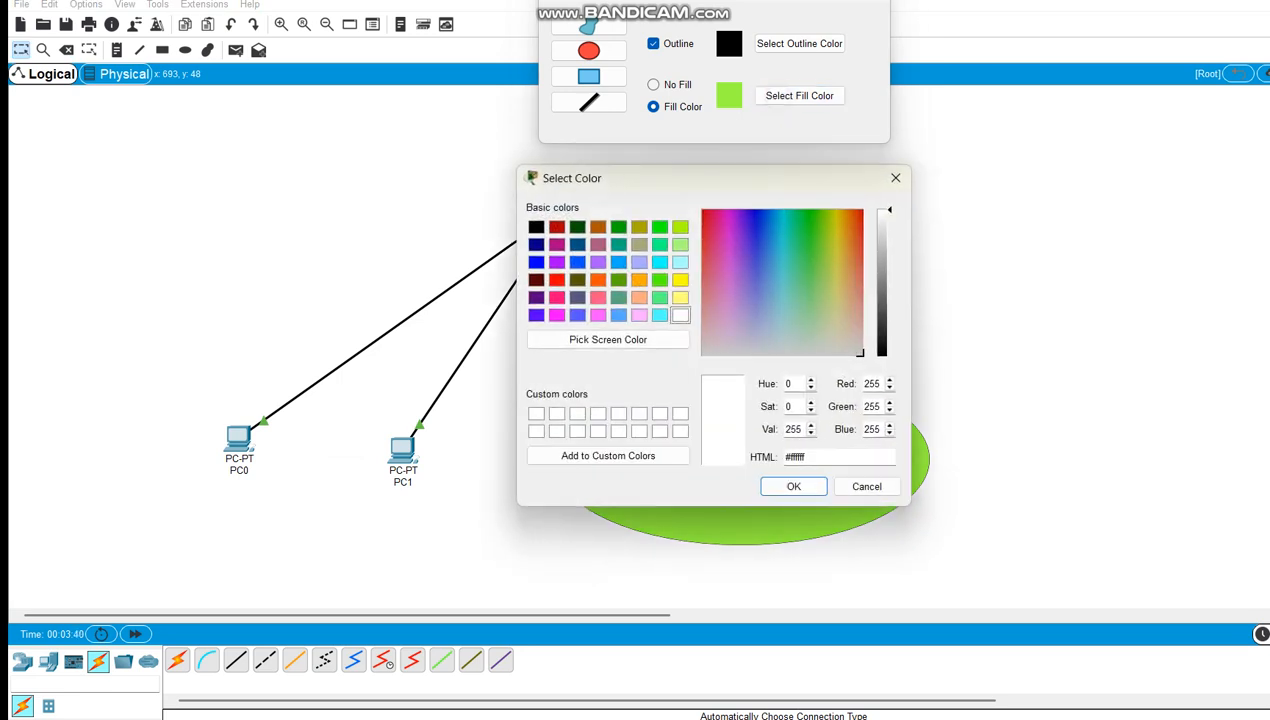
click(639, 262)
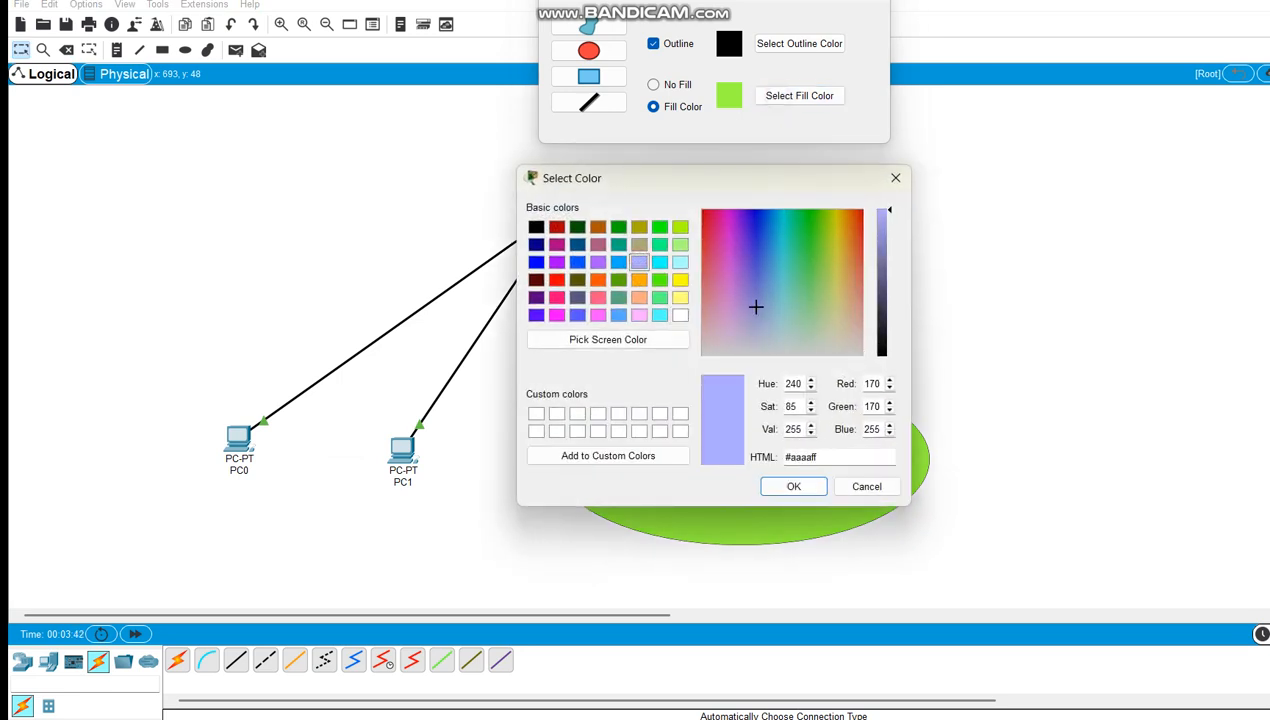
click(793, 486)
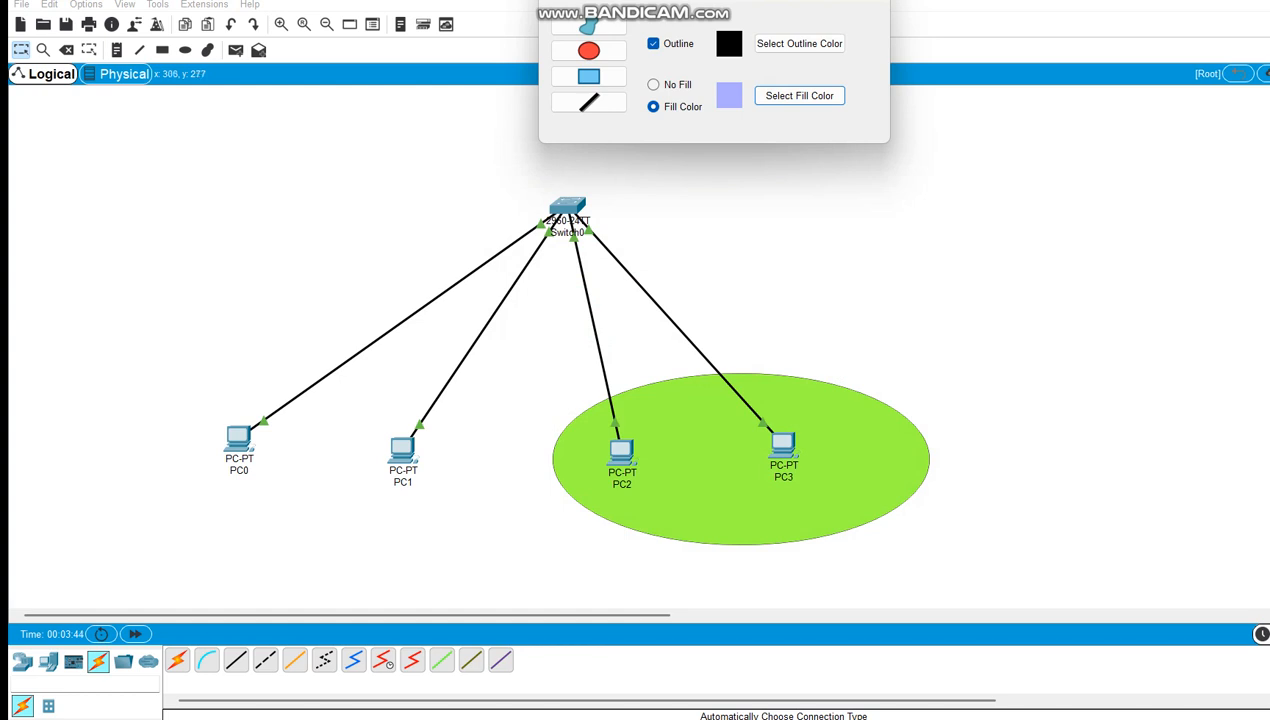
click(588, 50)
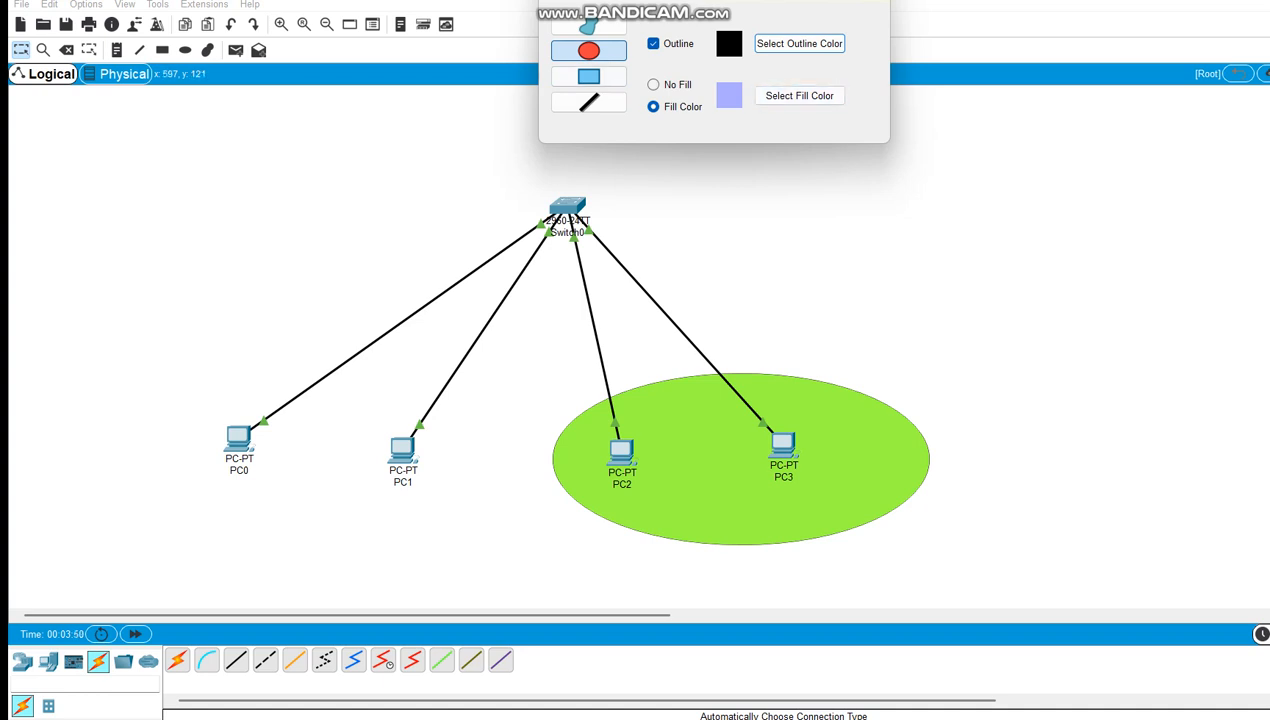
drag(174, 330, 516, 547)
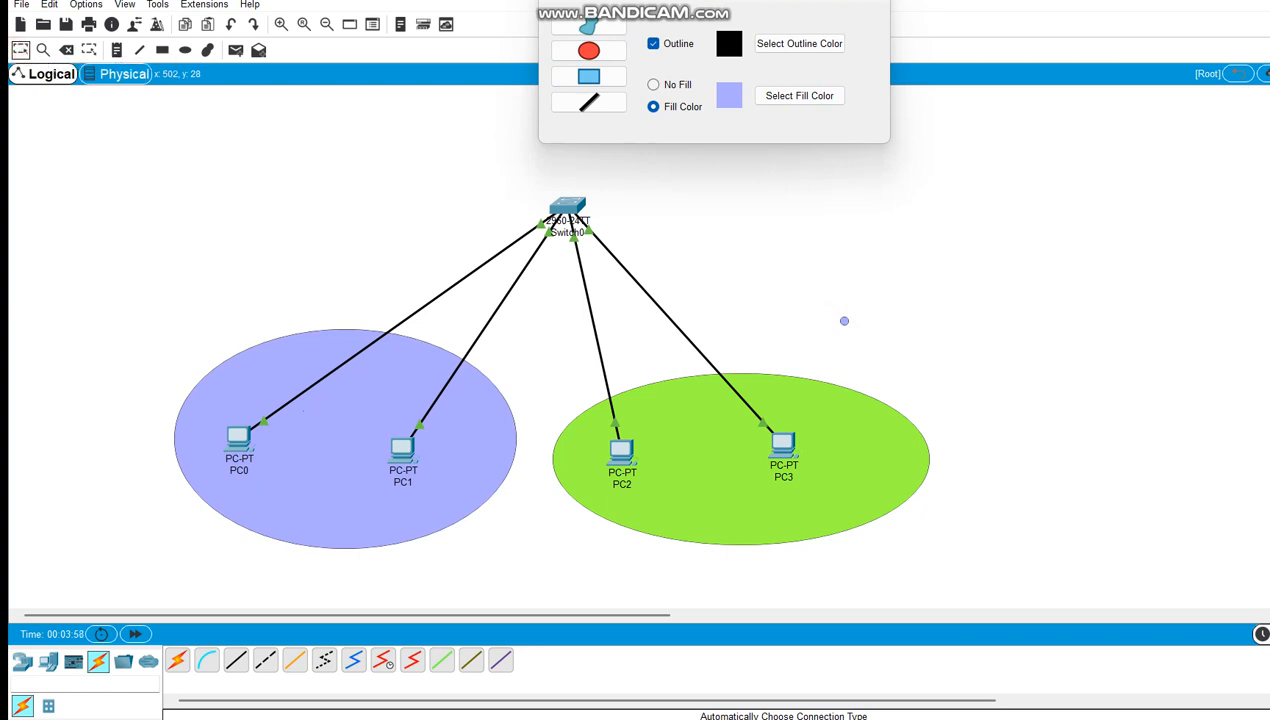
key(Escape)
Add the text notes vlan2 inside the purple ellipse below the PCs and vlan3 inside the green ellipse.
click(286, 507)
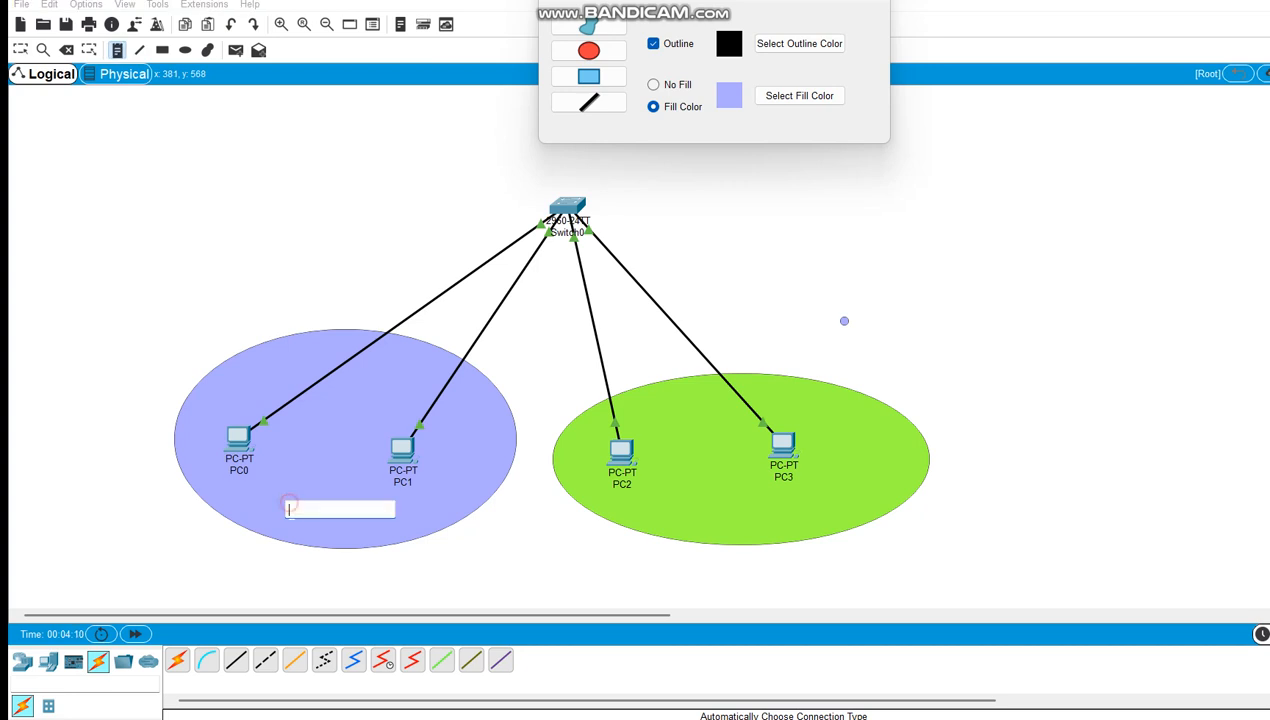
text(vlan2)
click(681, 518)
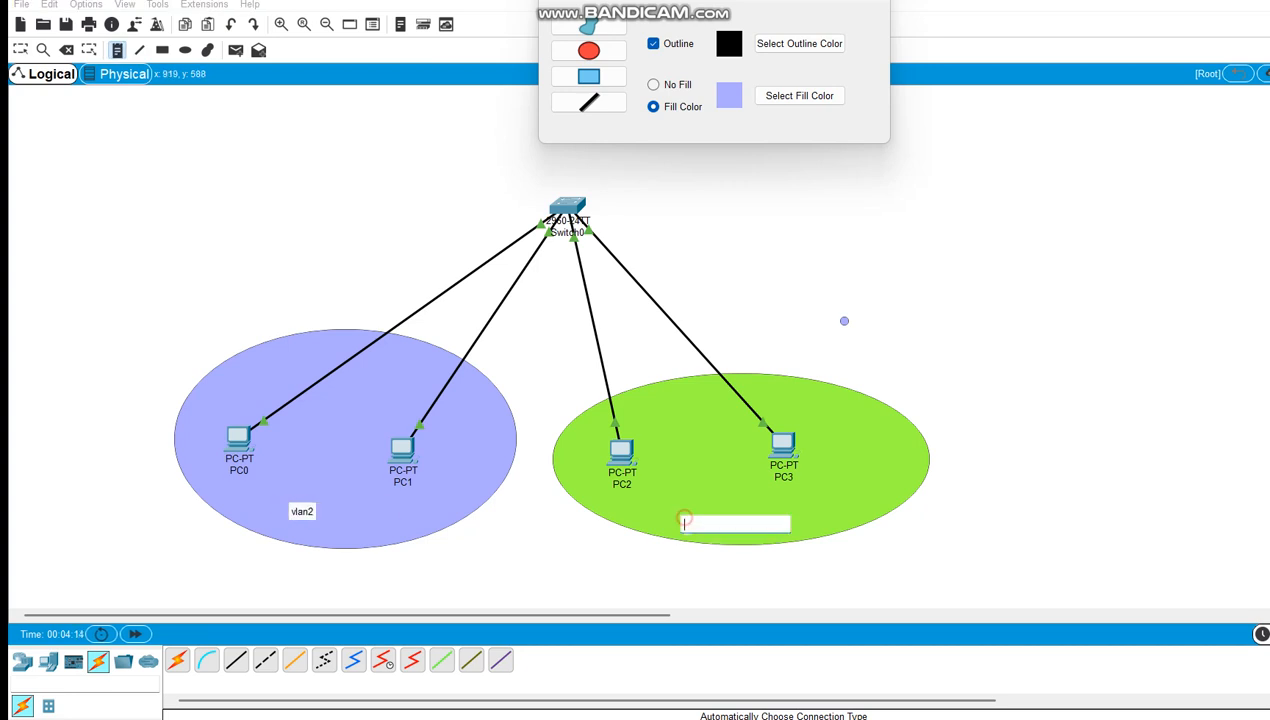
text(vlan)
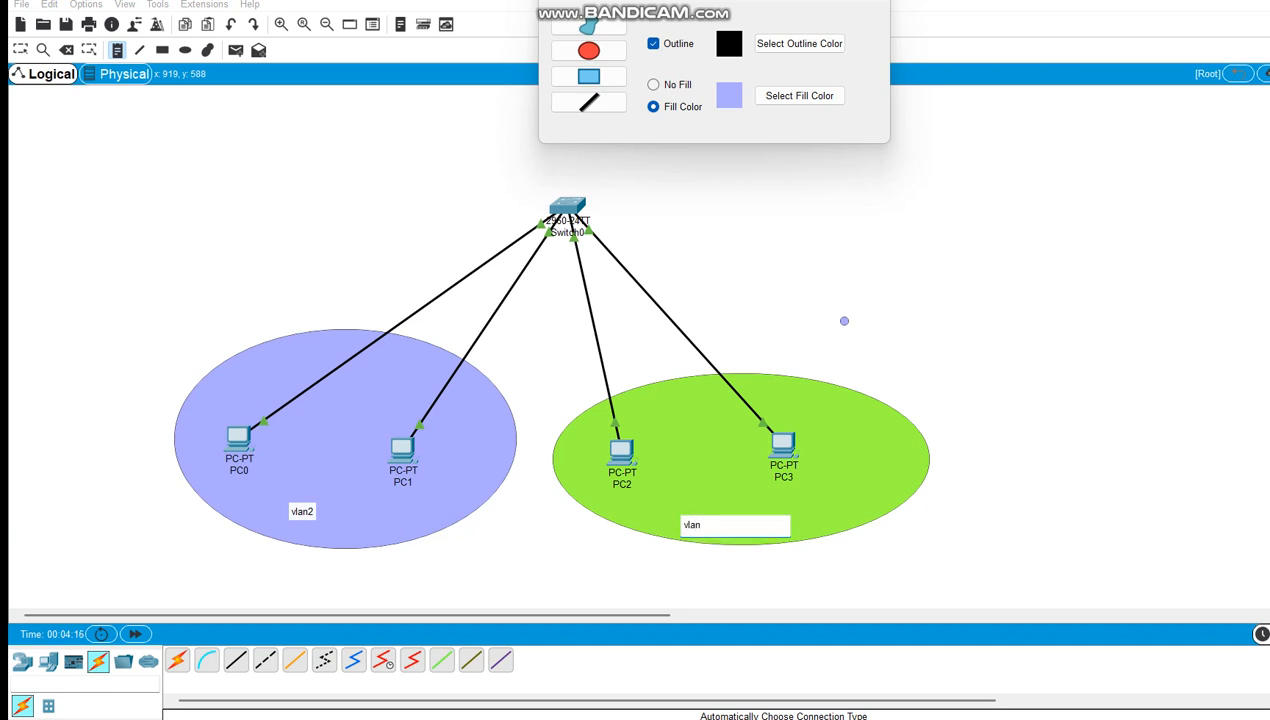
text(3)
click(20, 49)
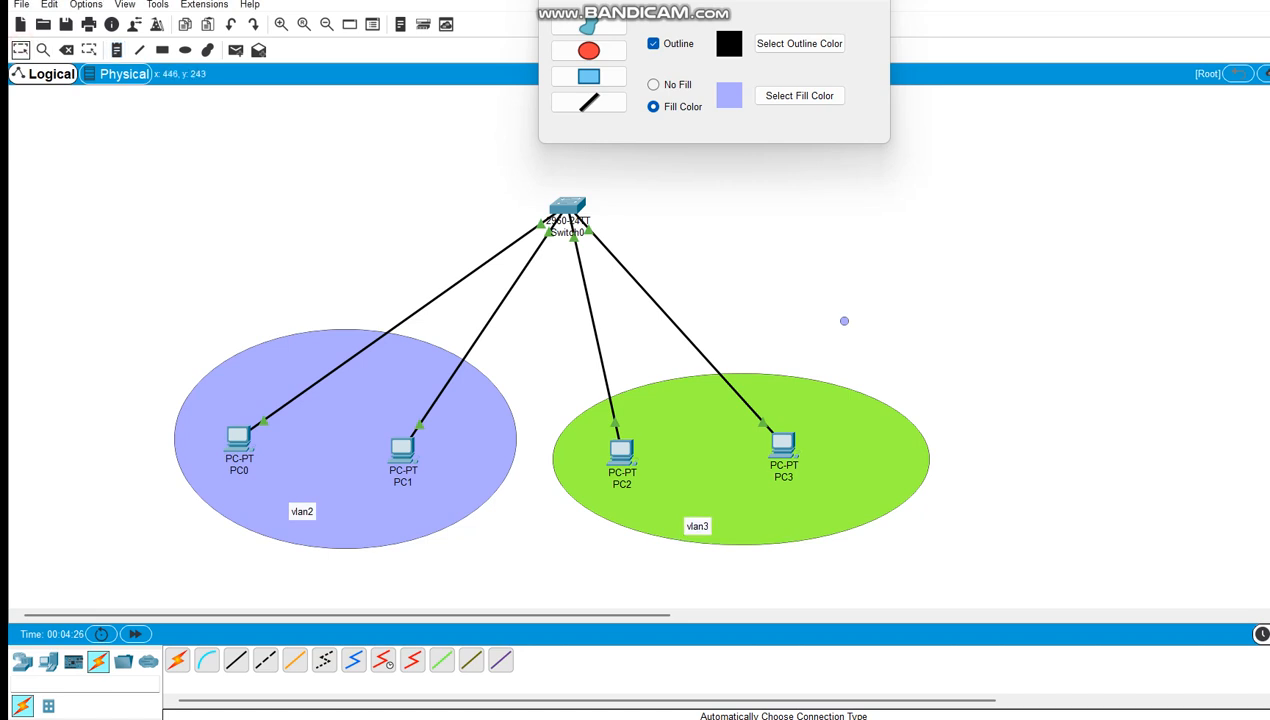
Add VLAN number 2 with the name vlan2 to Switch0's VLAN database.
click(567, 210)
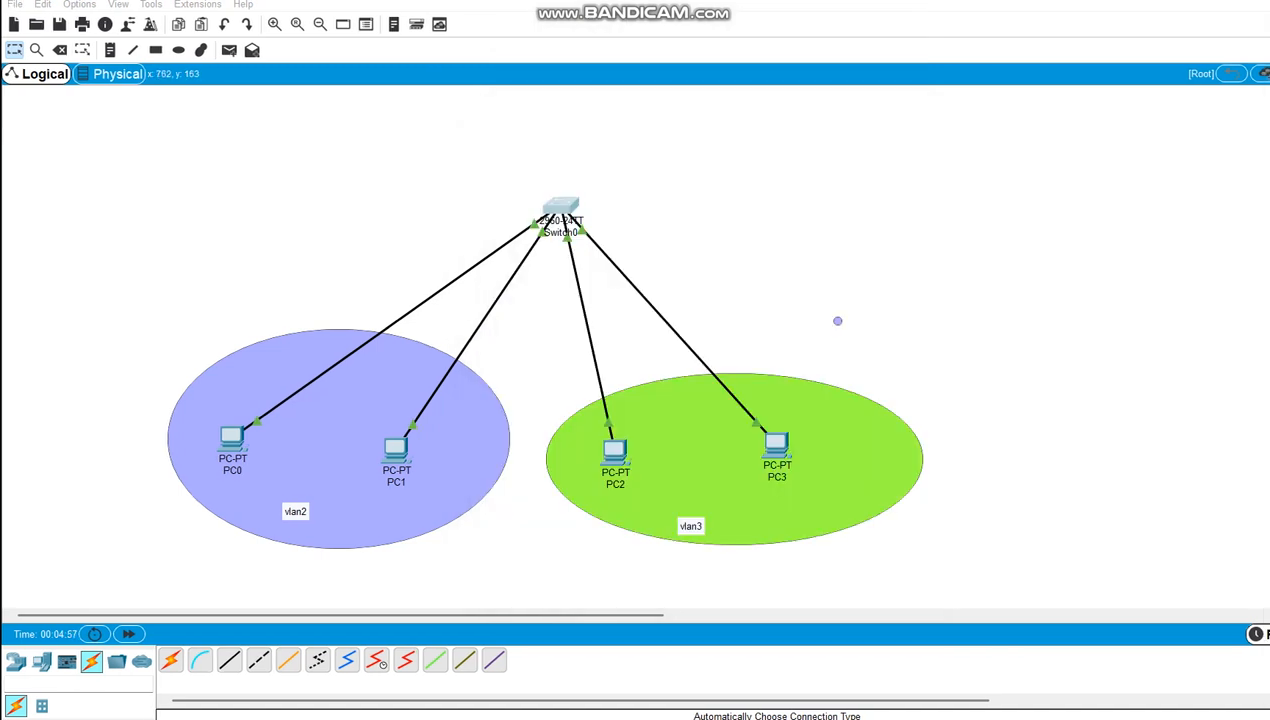
click(561, 216)
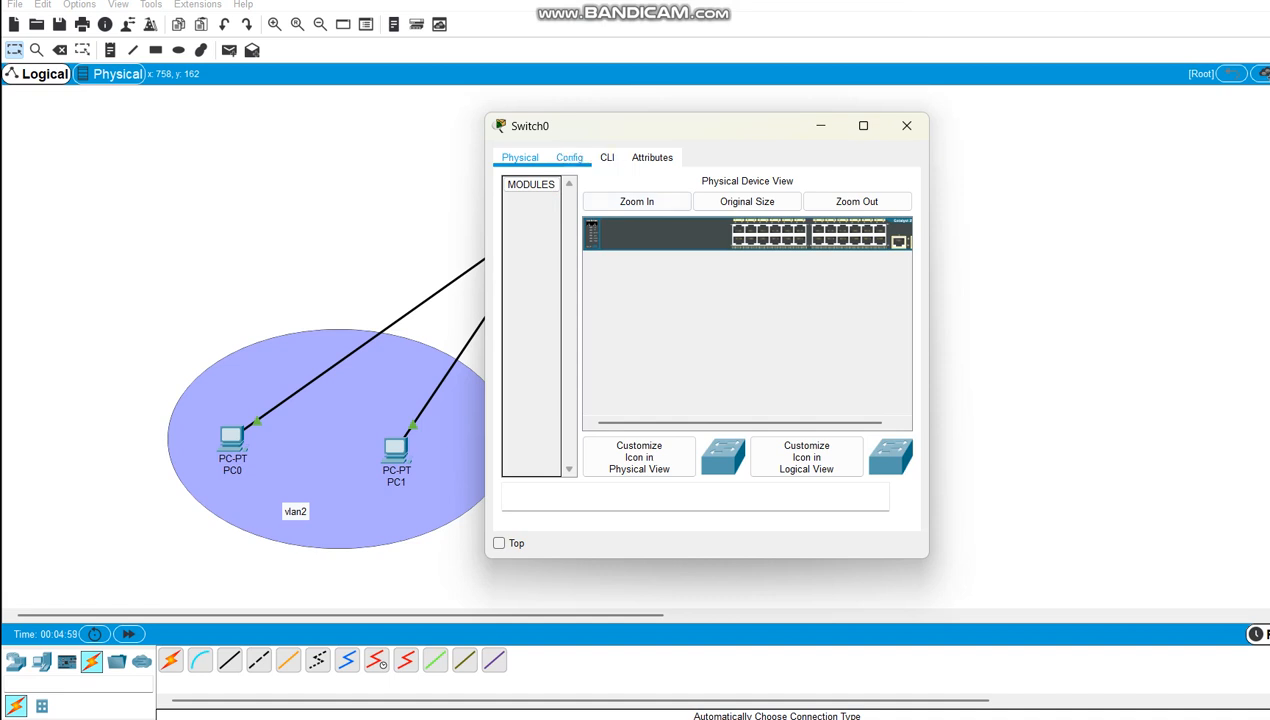
click(569, 157)
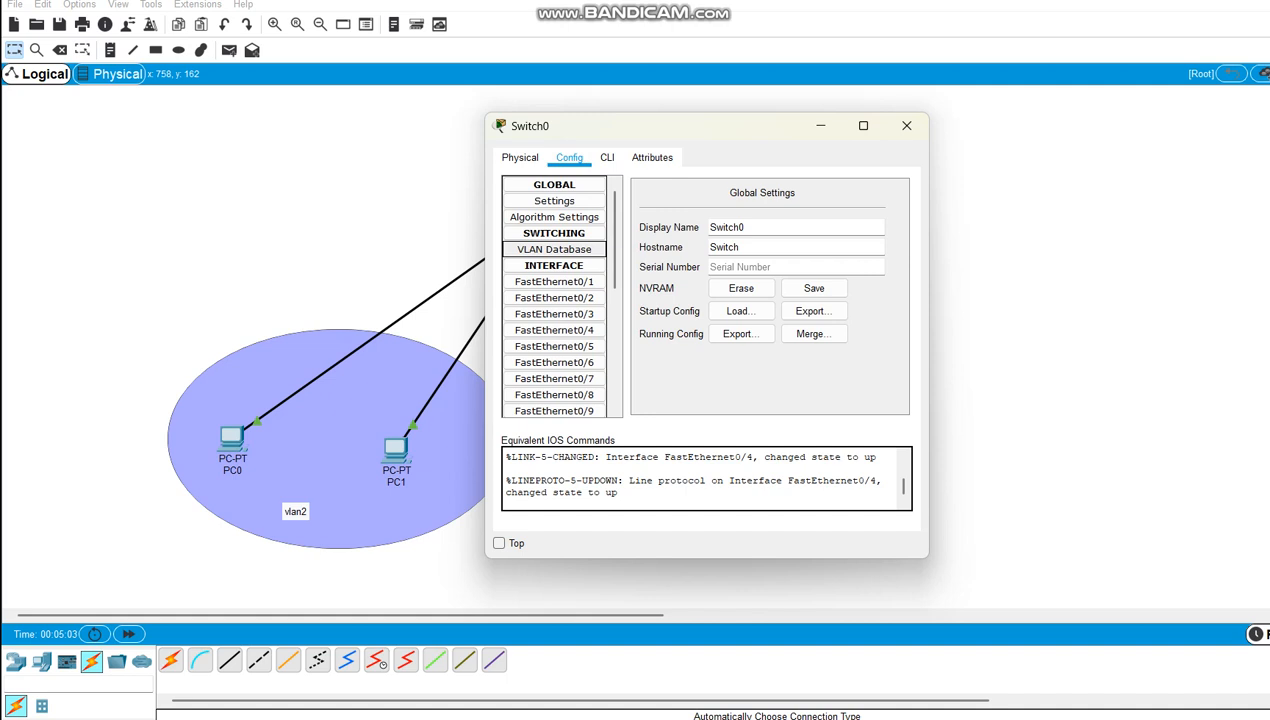
click(554, 249)
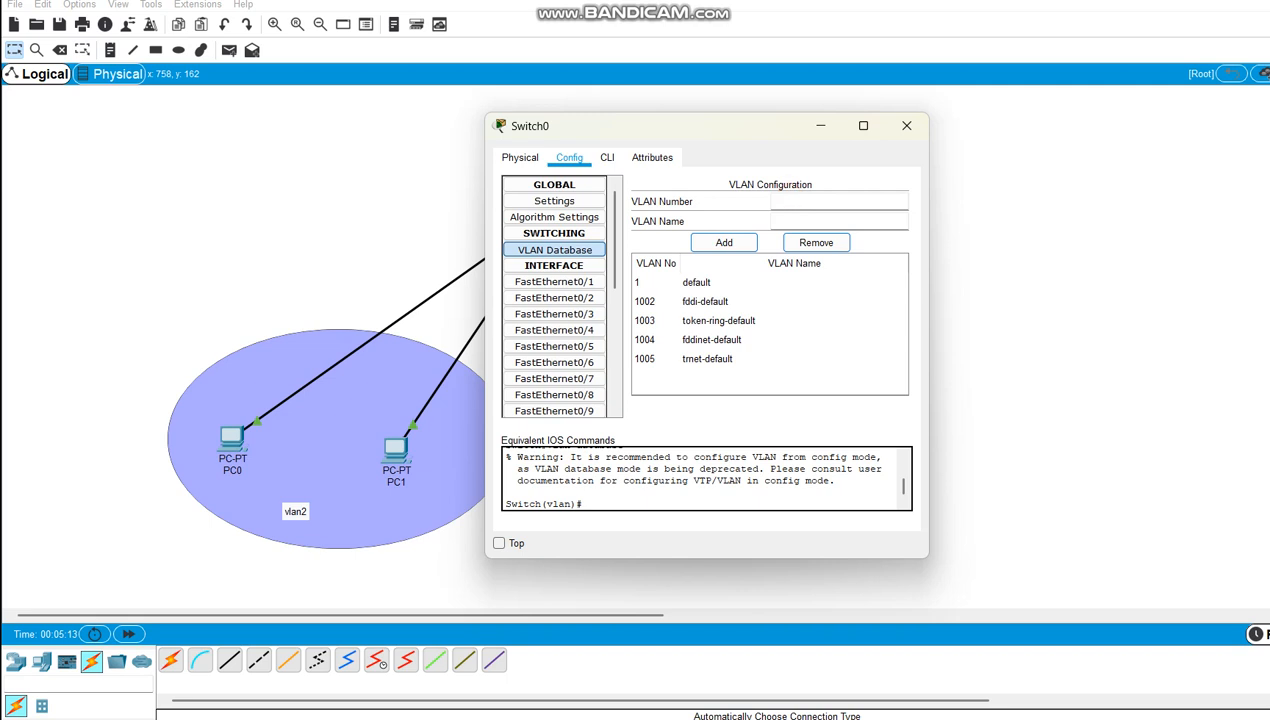
text(2)
click(786, 217)
text(vlan2)
click(724, 242)
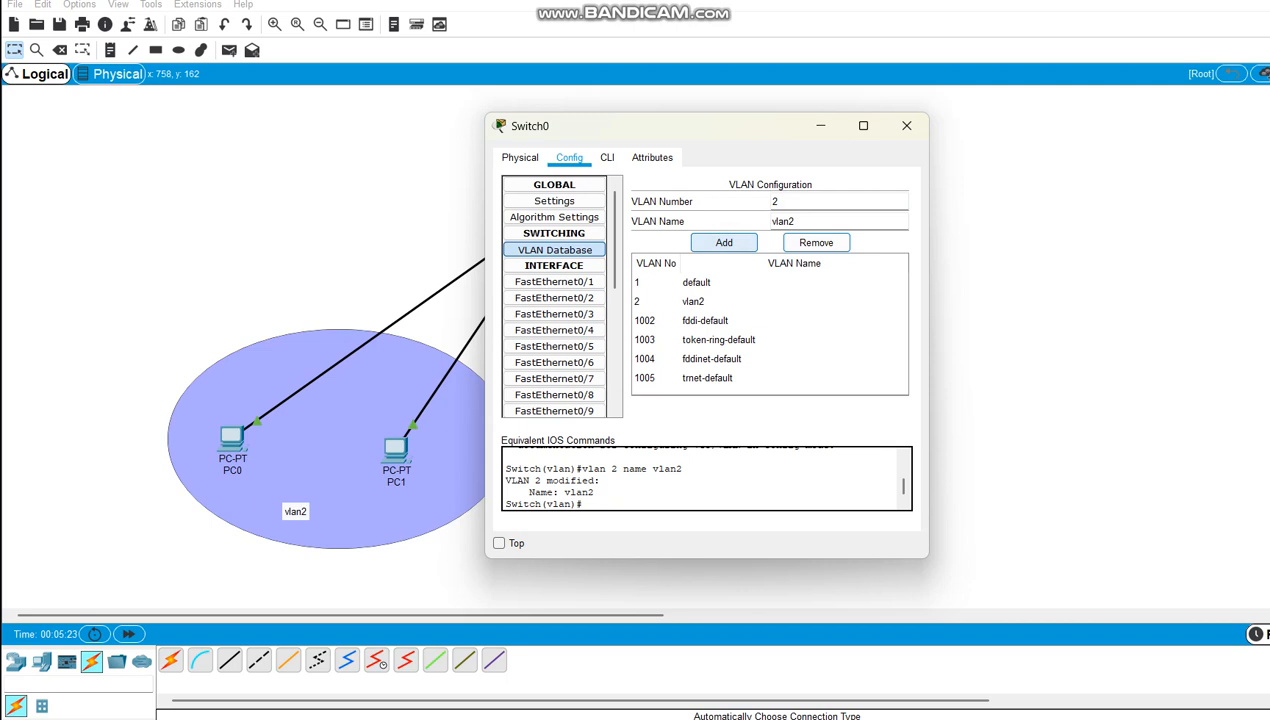
Add VLAN number 3 with the name vlan3 to Switch0's VLAN database.
click(776, 201)
key(BackSpace)
text(3)
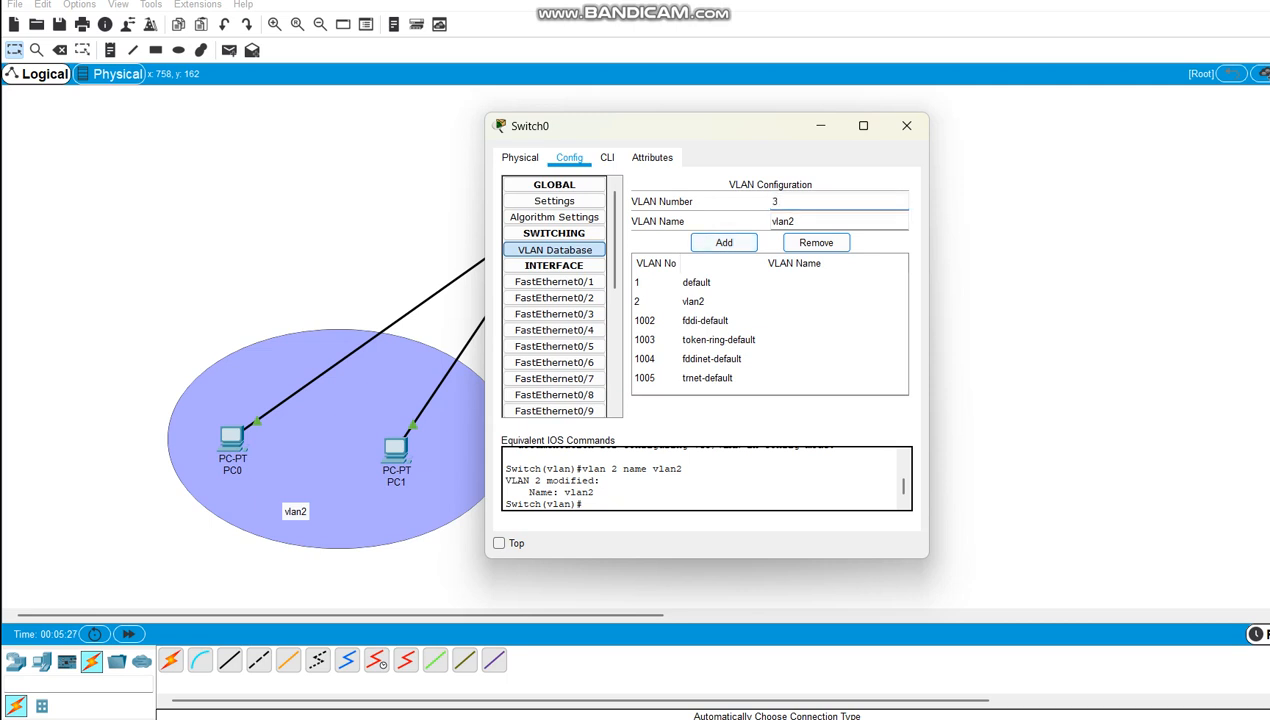
click(796, 221)
key(BackSpace)
text(3)
click(724, 242)
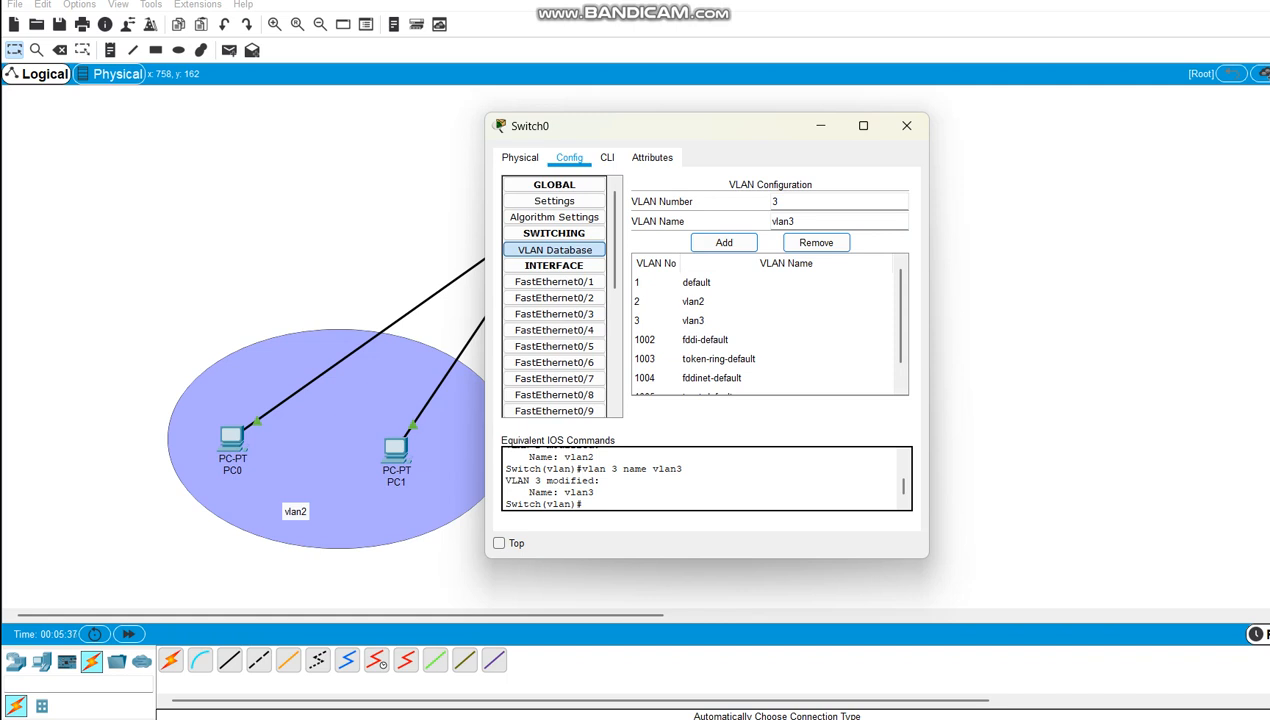
Open Switch0's FastEthernet0/1 interface settings and move the switch window aside to uncover the topology.
click(696, 282)
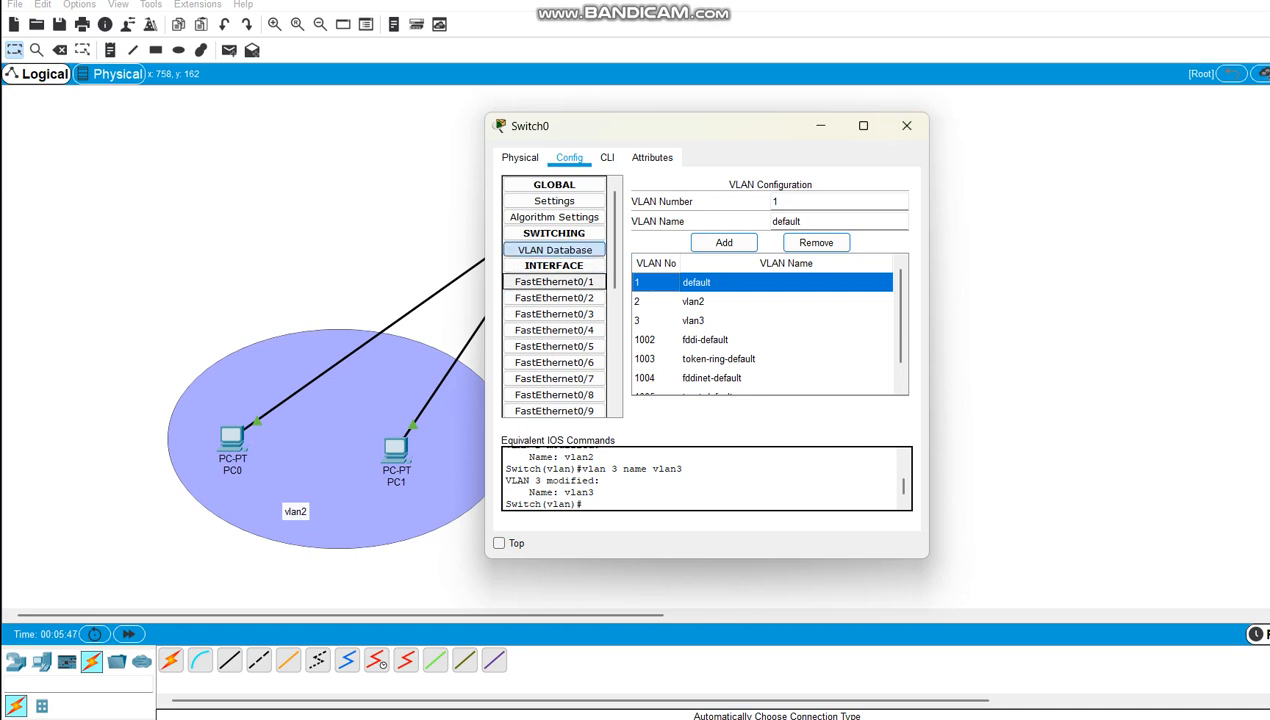
click(554, 282)
drag(670, 125, 963, 117)
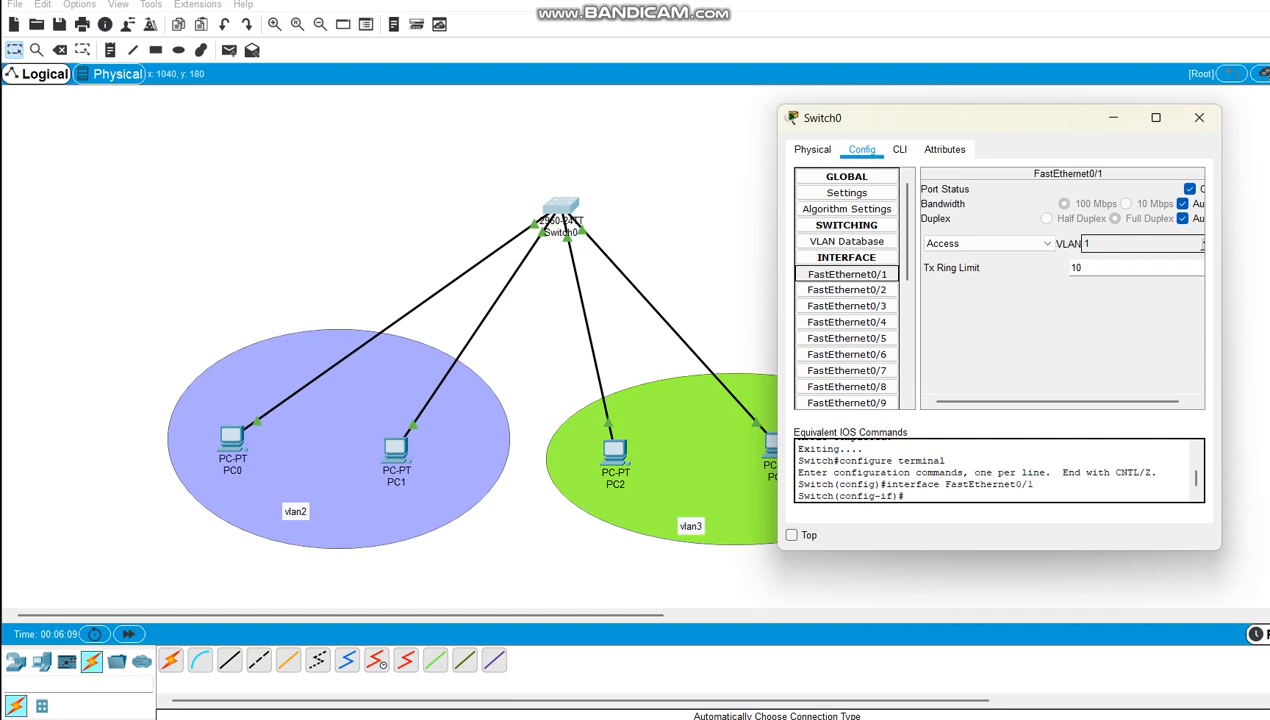
click(846, 273)
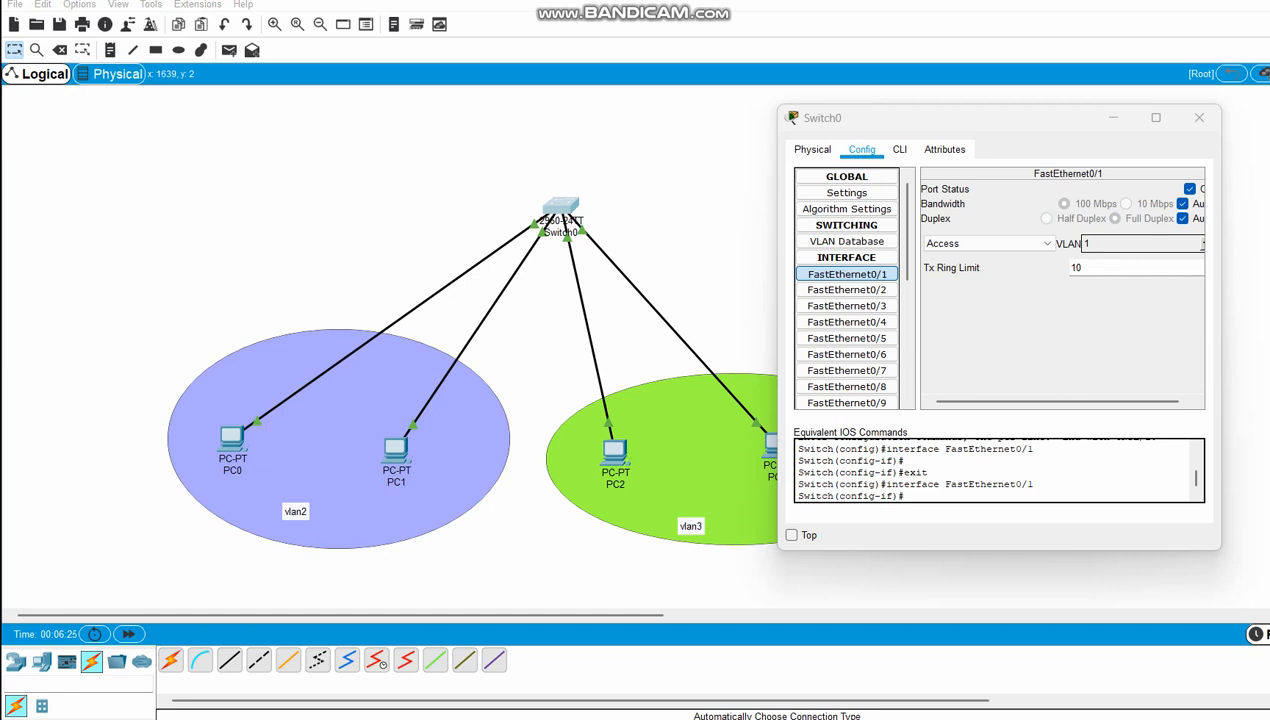
mouse_move(1166, 196)
mouse_down()
mouse_move(1199, 192)
mouse_move(1168, 175)
mouse_move(1170, 190)
mouse_up()
mouse_move(540, 210)
mouse_down()
mouse_move(528, 204)
mouse_move(516, 222)
mouse_move(534, 234)
mouse_move(530, 204)
mouse_move(520, 212)
mouse_up()
drag(264, 414, 241, 417)
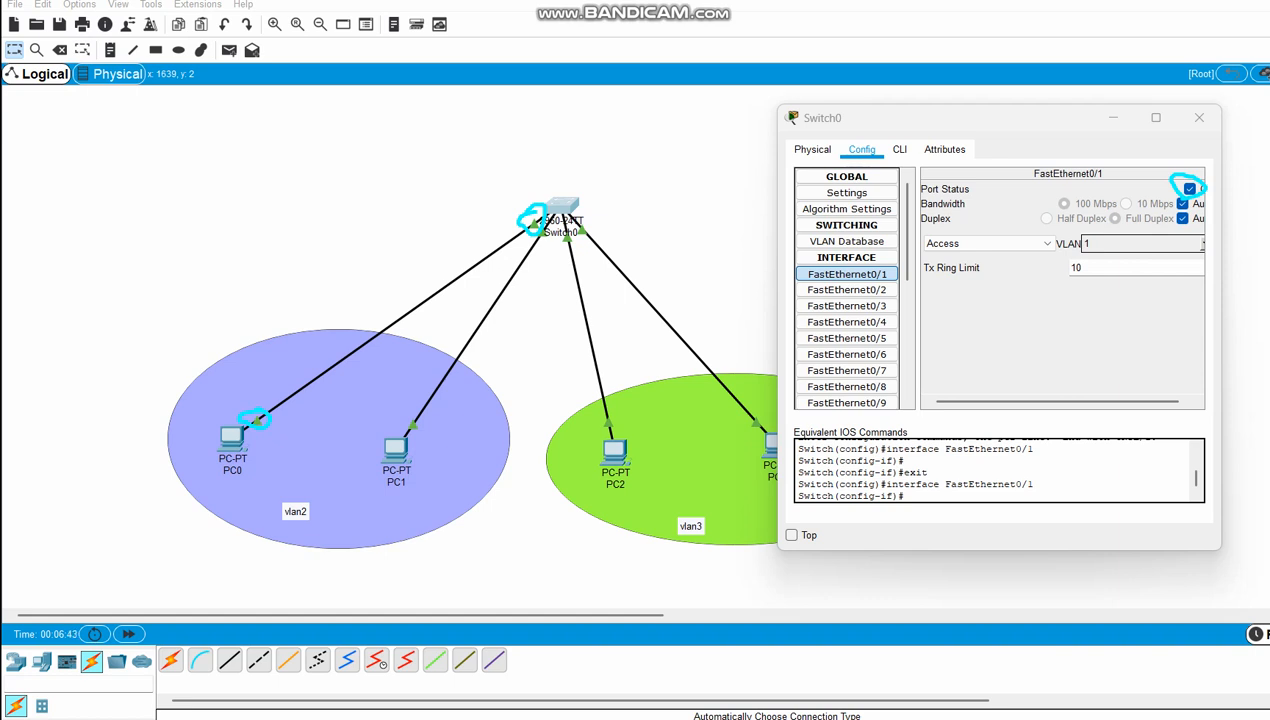
drag(838, 274, 910, 268)
key(ctrl+z)
key(ctrl+z)
key(ctrl+z)
key(ctrl+z)
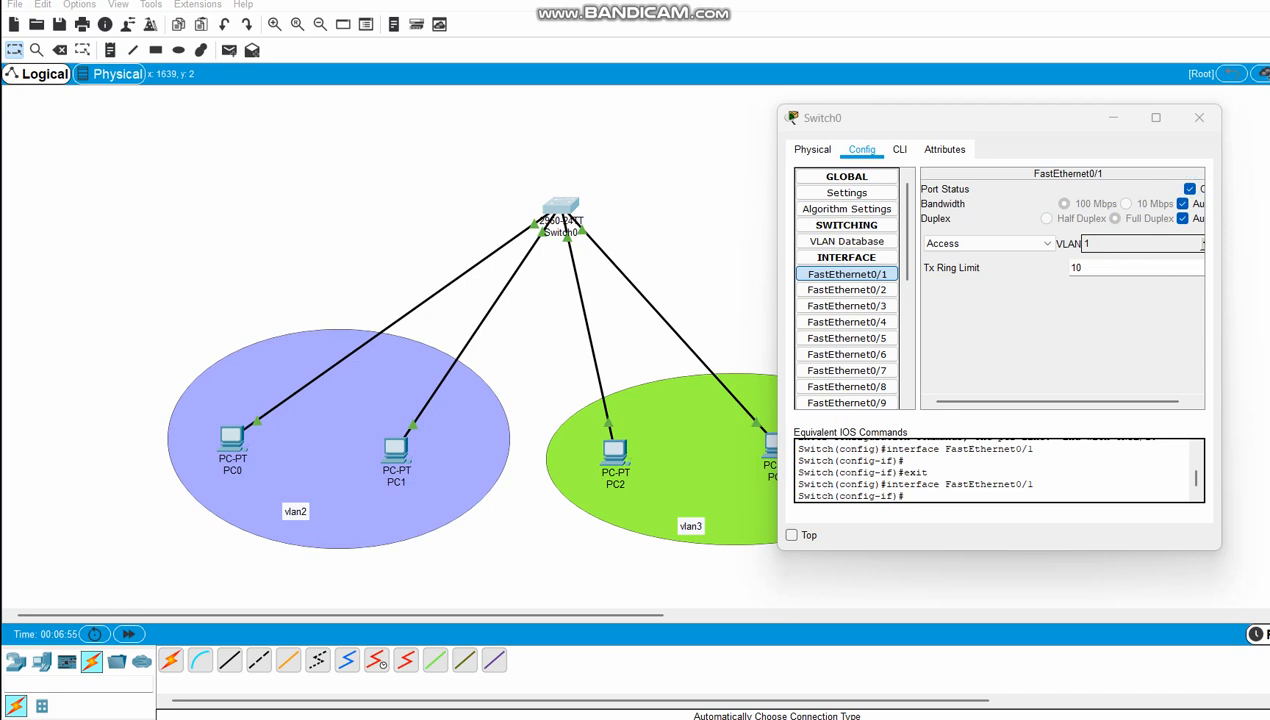
Turn the FastEthernet0/1 port status off and back on.
click(1189, 189)
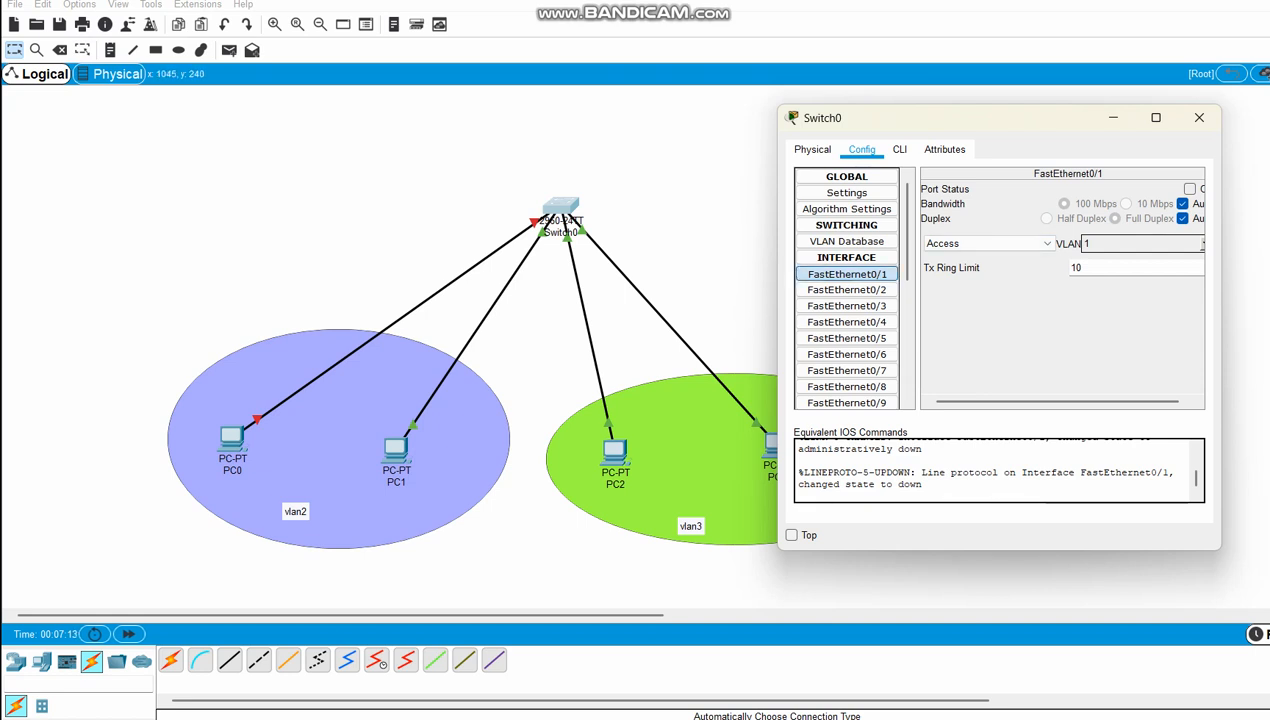
click(1189, 189)
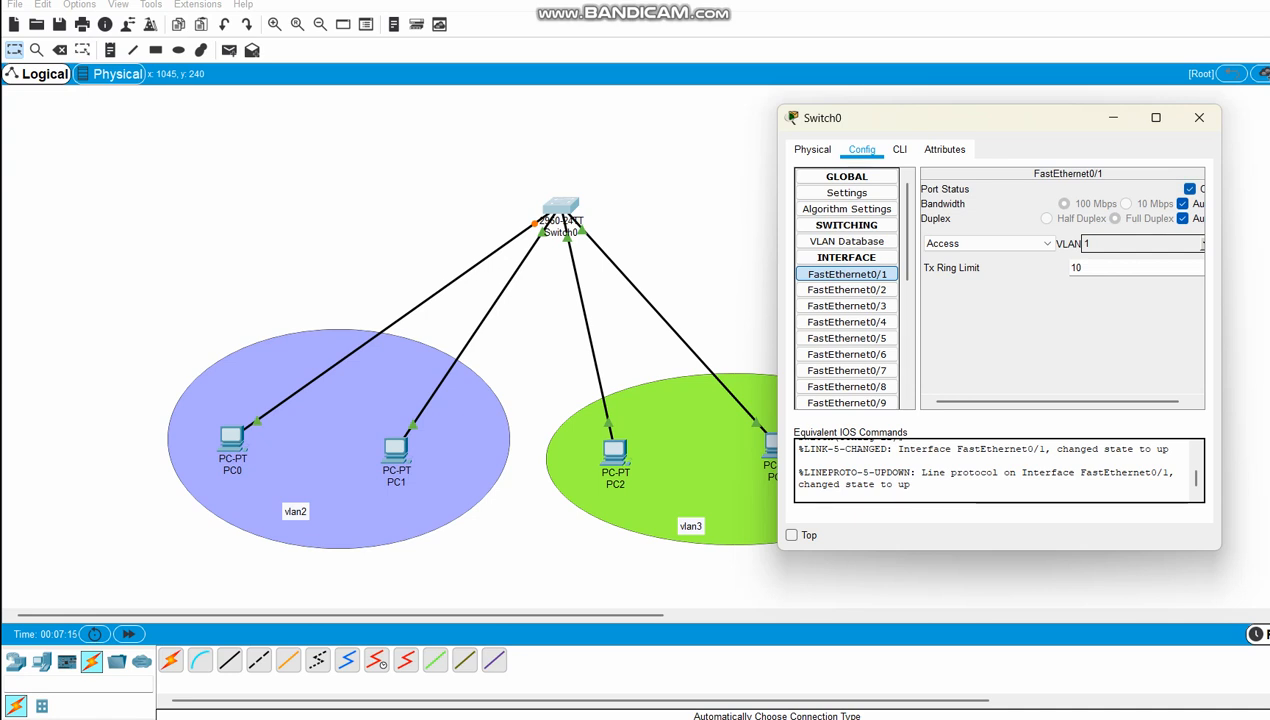
Assign Switch0's FastEthernet0/1 access port to VLAN 2 (vlan2).
drag(1036, 118, 653, 136)
drag(690, 420, 702, 420)
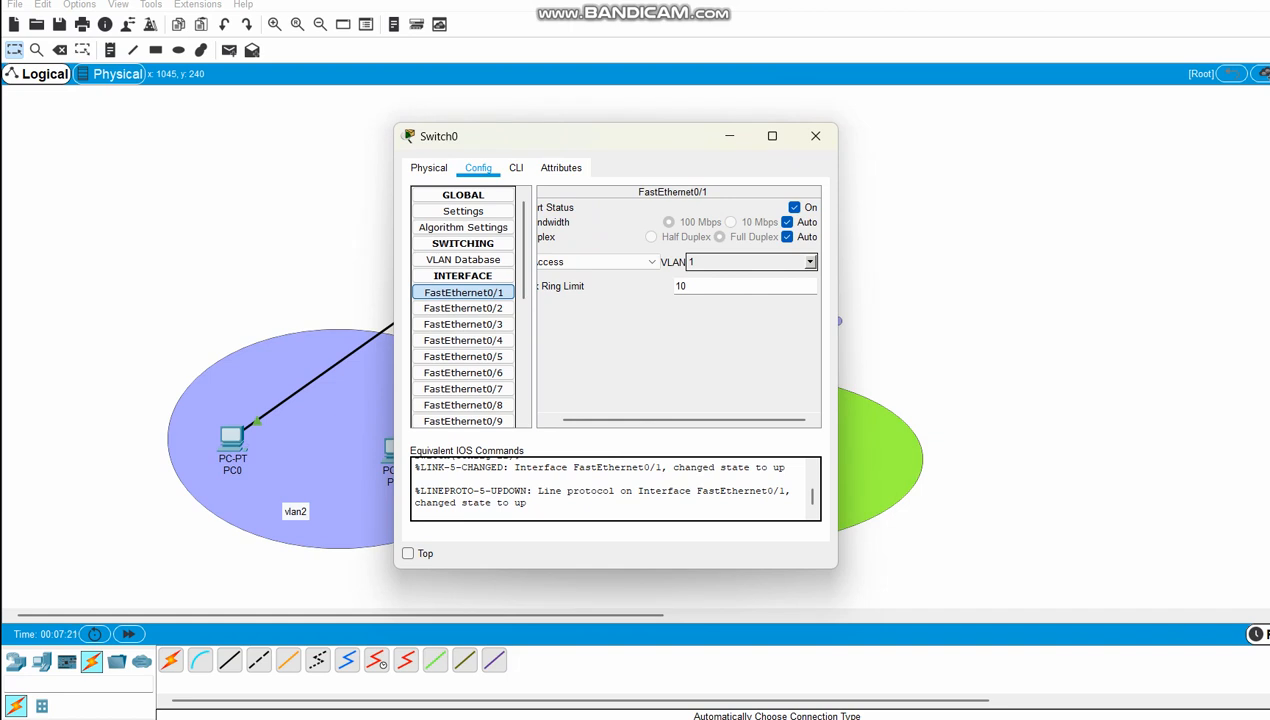
click(810, 262)
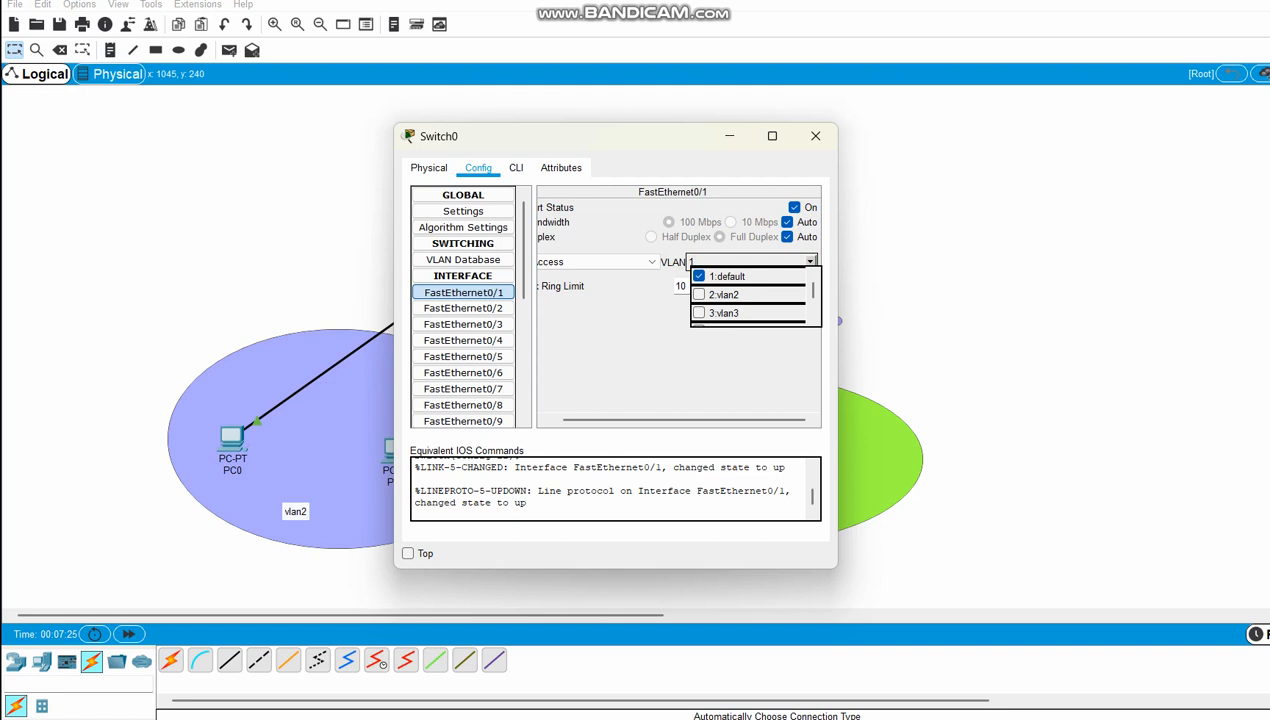
drag(600, 137, 785, 141)
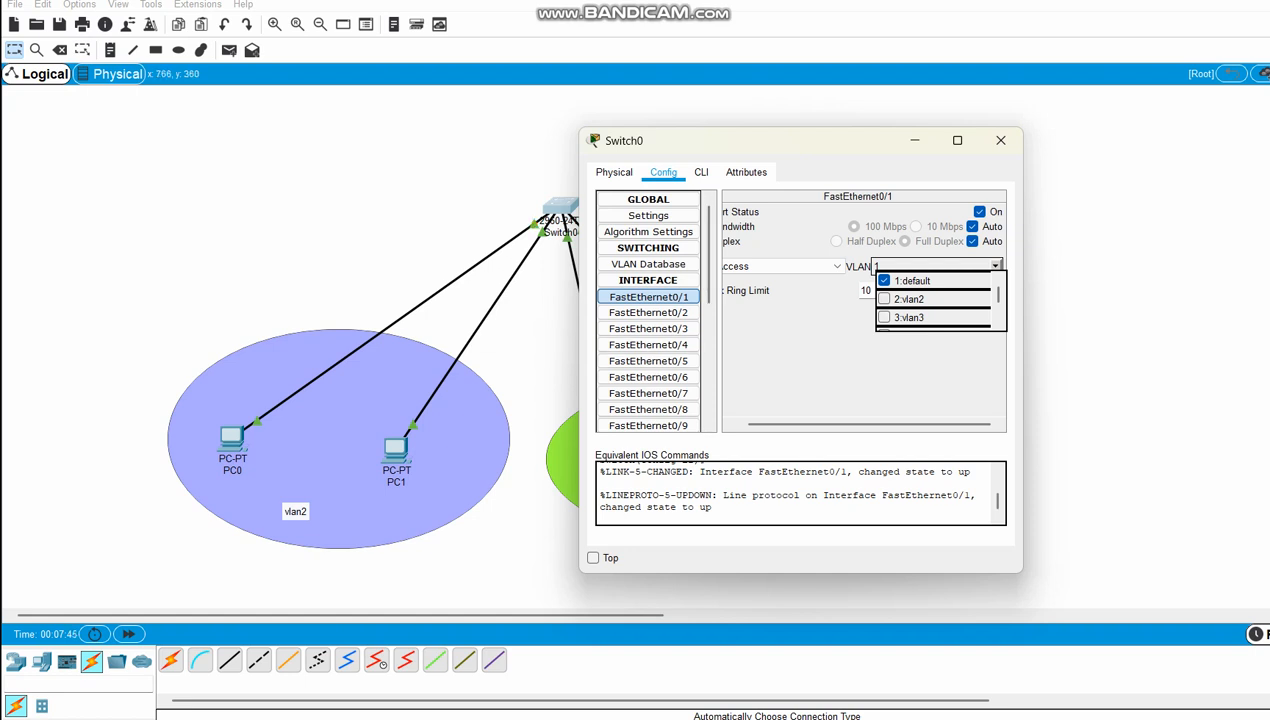
click(877, 298)
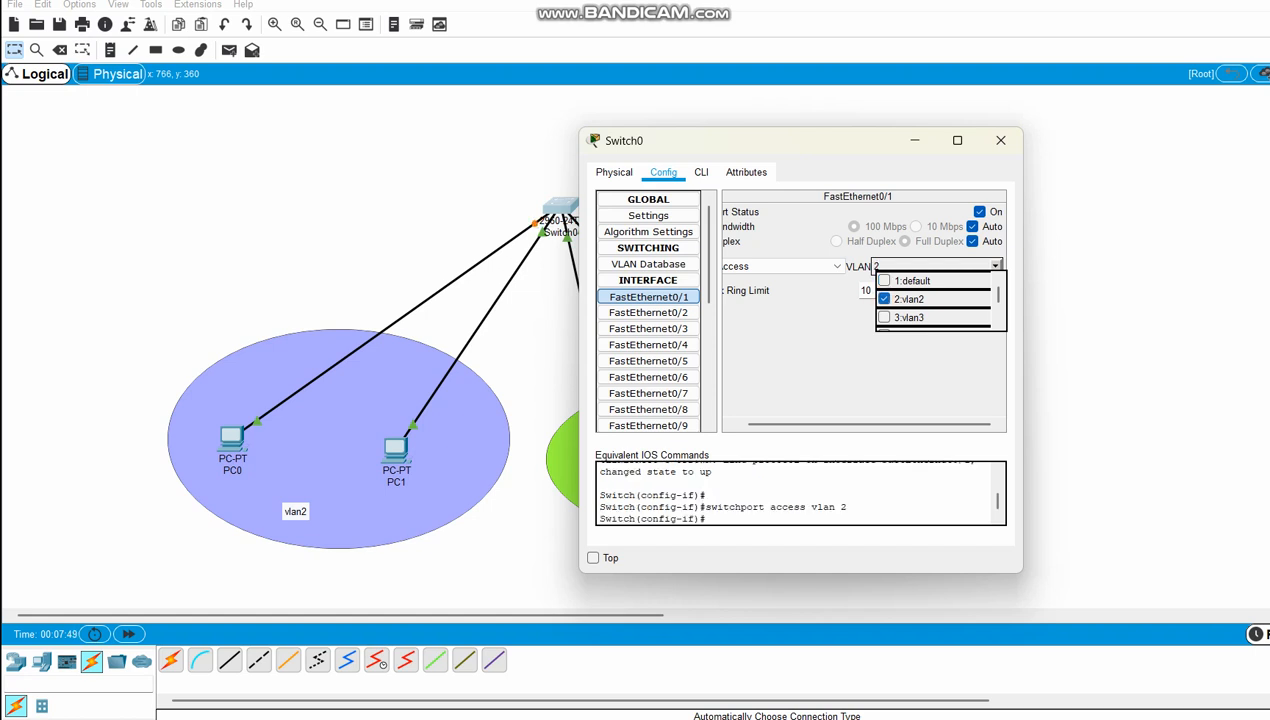
Assign Switch0's FastEthernet0/2 access port to VLAN 2 (vlan2).
click(648, 312)
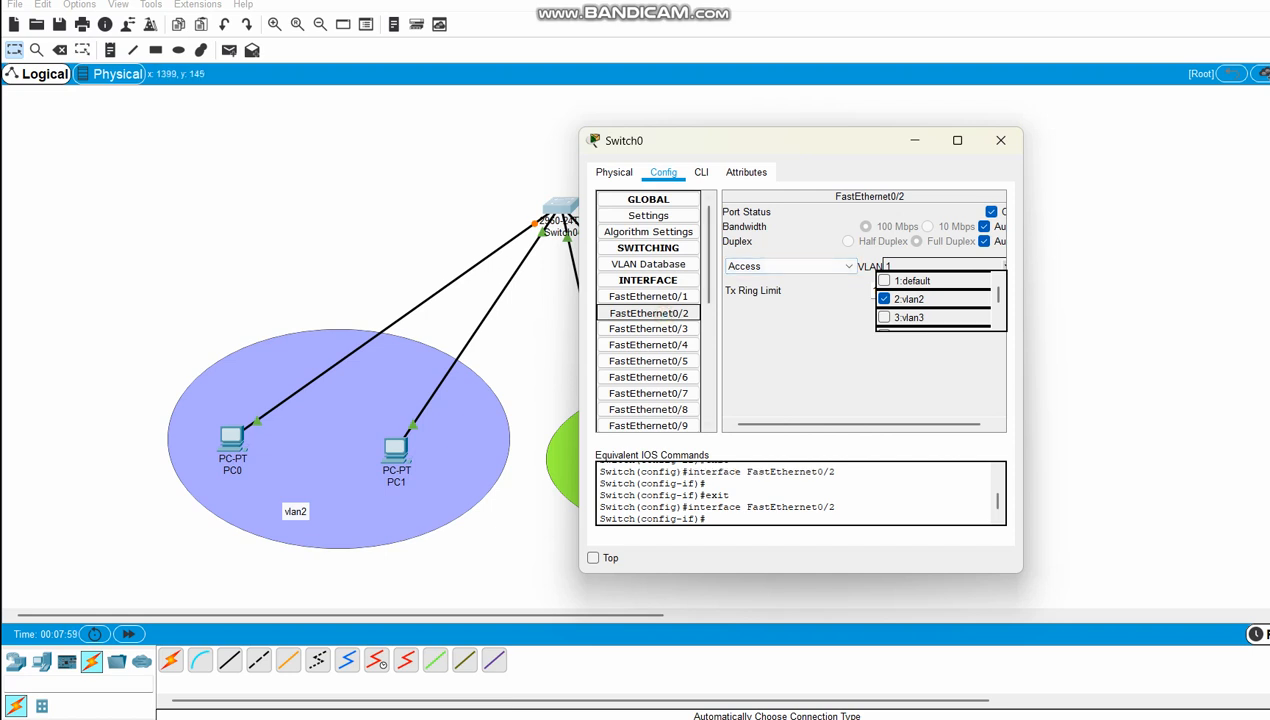
click(884, 299)
click(884, 299)
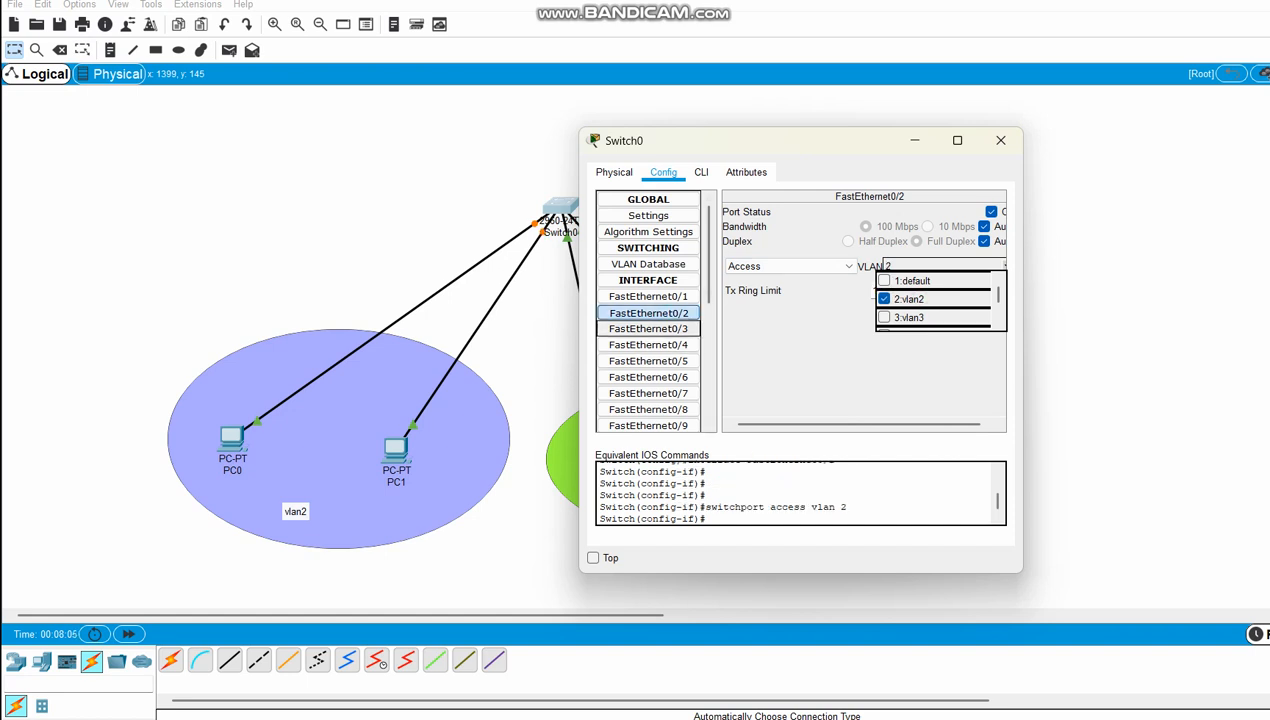
Assign Switch0's FastEthernet0/3 access port to VLAN 3, leaving only vlan3 ticked in its VLAN choices.
click(648, 328)
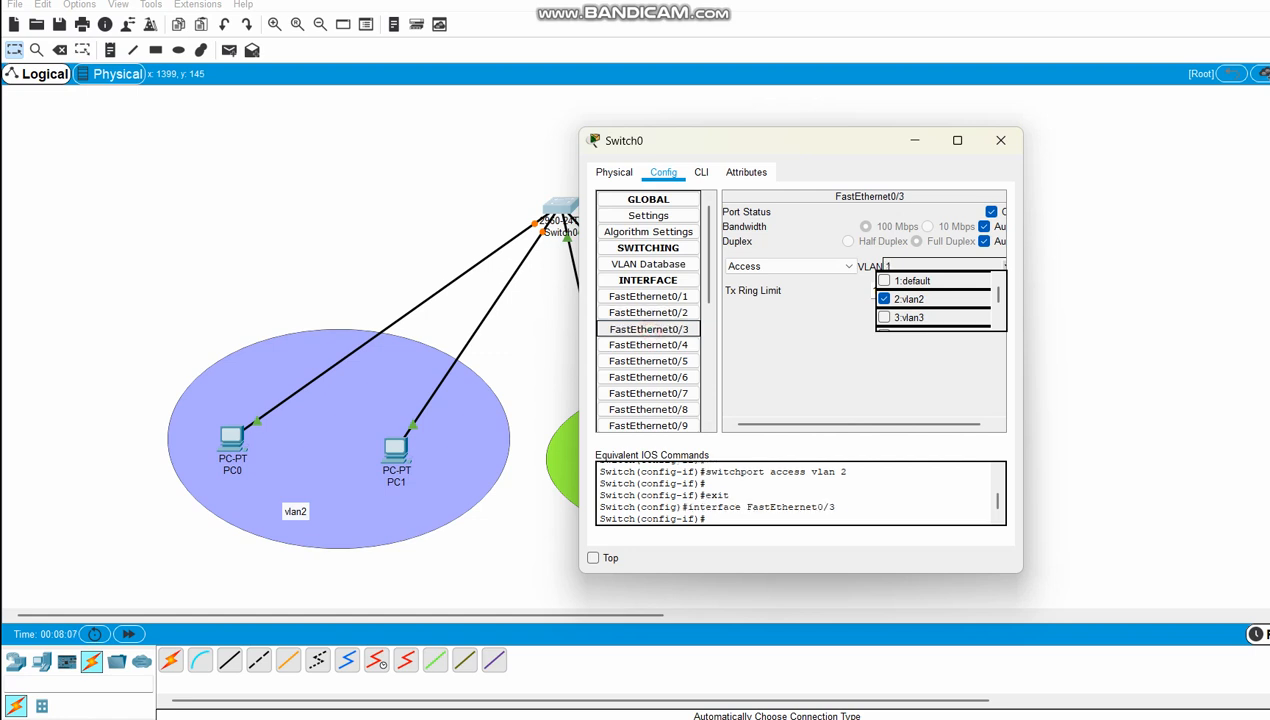
drag(711, 141, 923, 143)
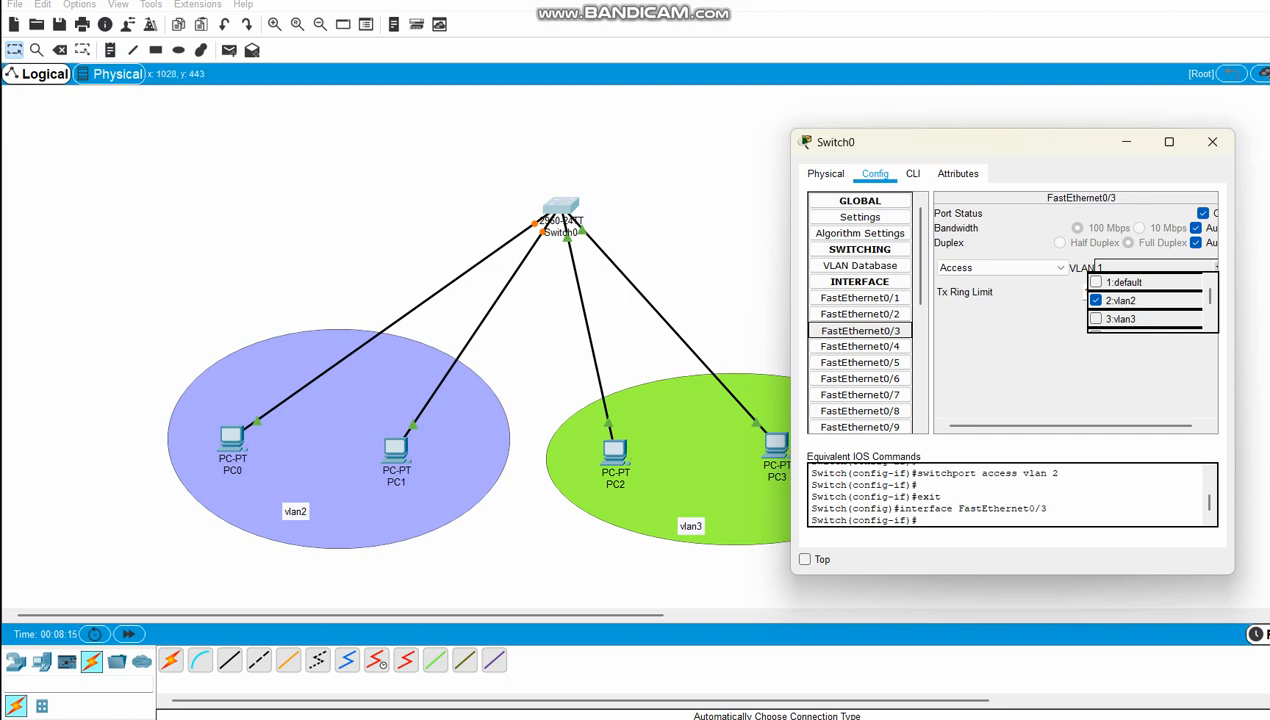
click(1096, 318)
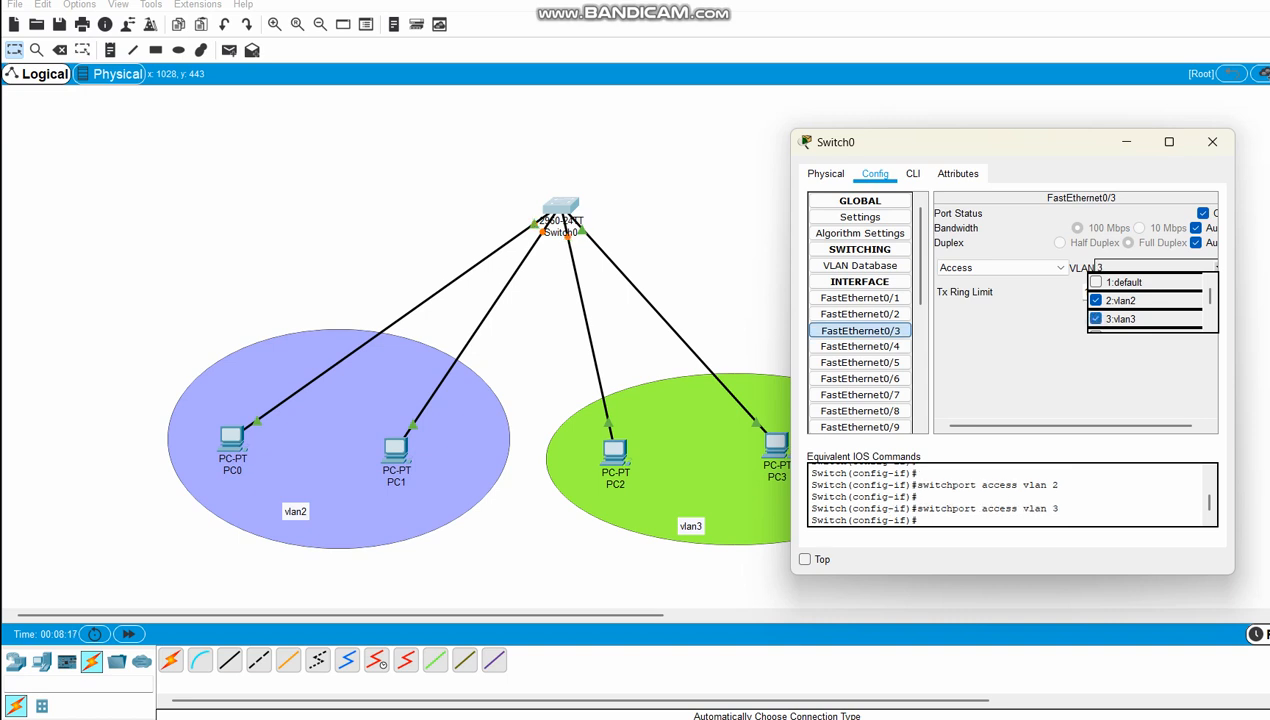
click(1096, 300)
click(1096, 318)
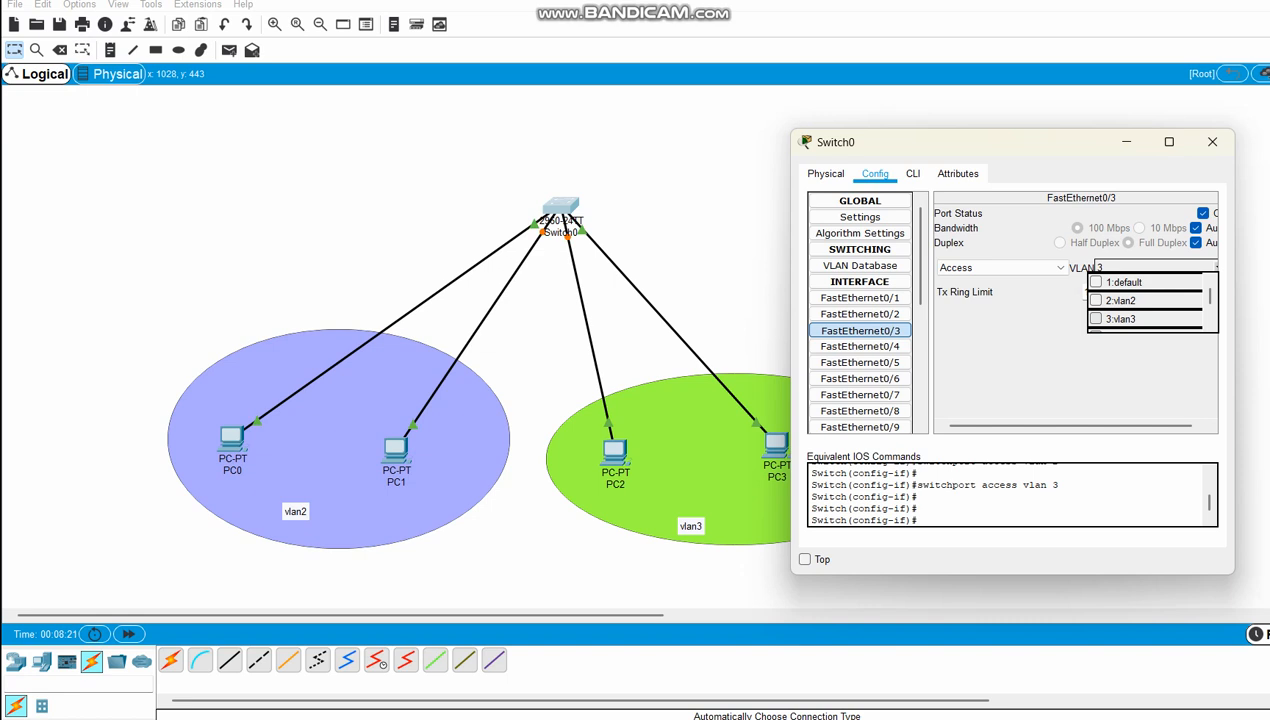
click(1096, 318)
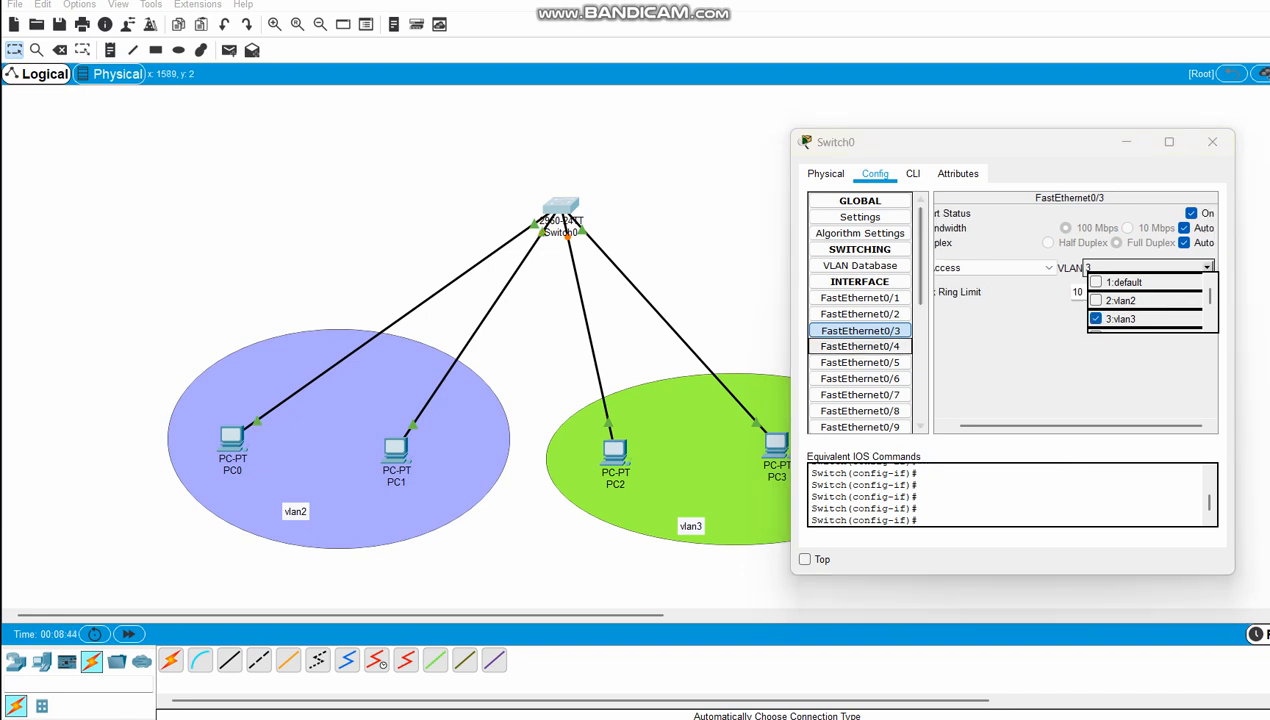
Assign Switch0's FastEthernet0/4 access port to VLAN 3 (vlan3) and close the switch window.
click(860, 346)
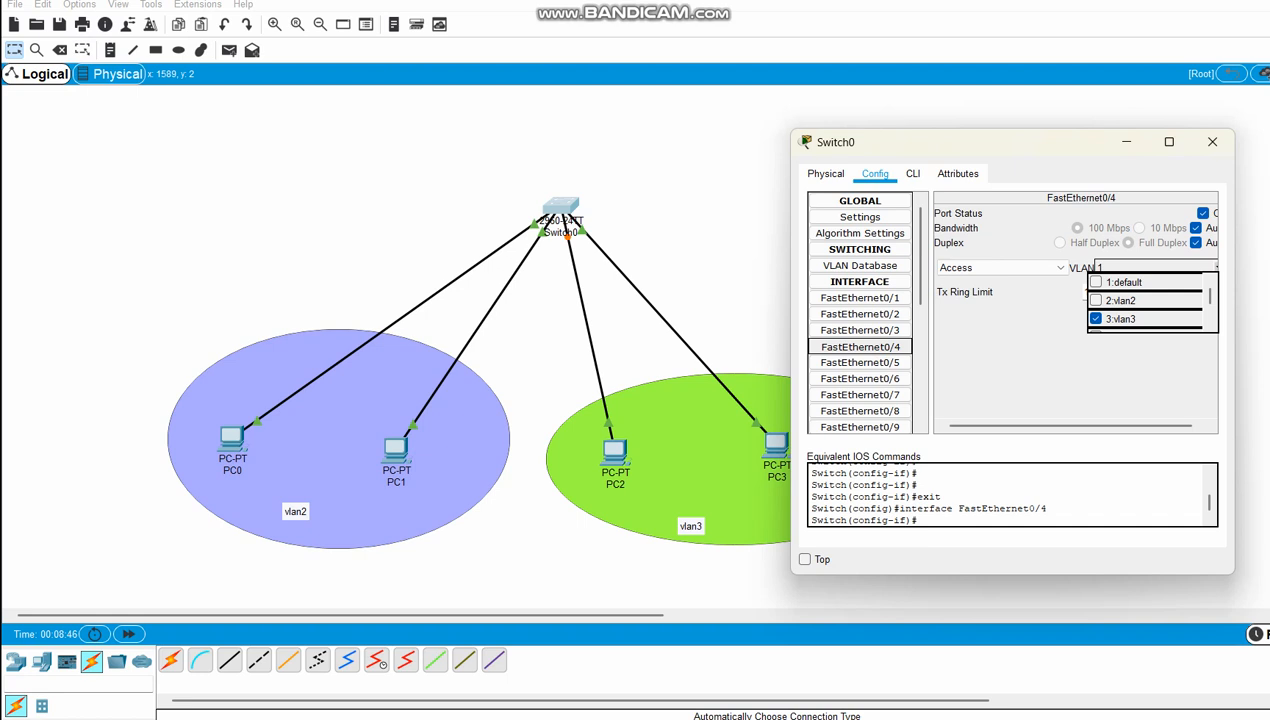
click(1096, 319)
click(1096, 319)
click(1058, 349)
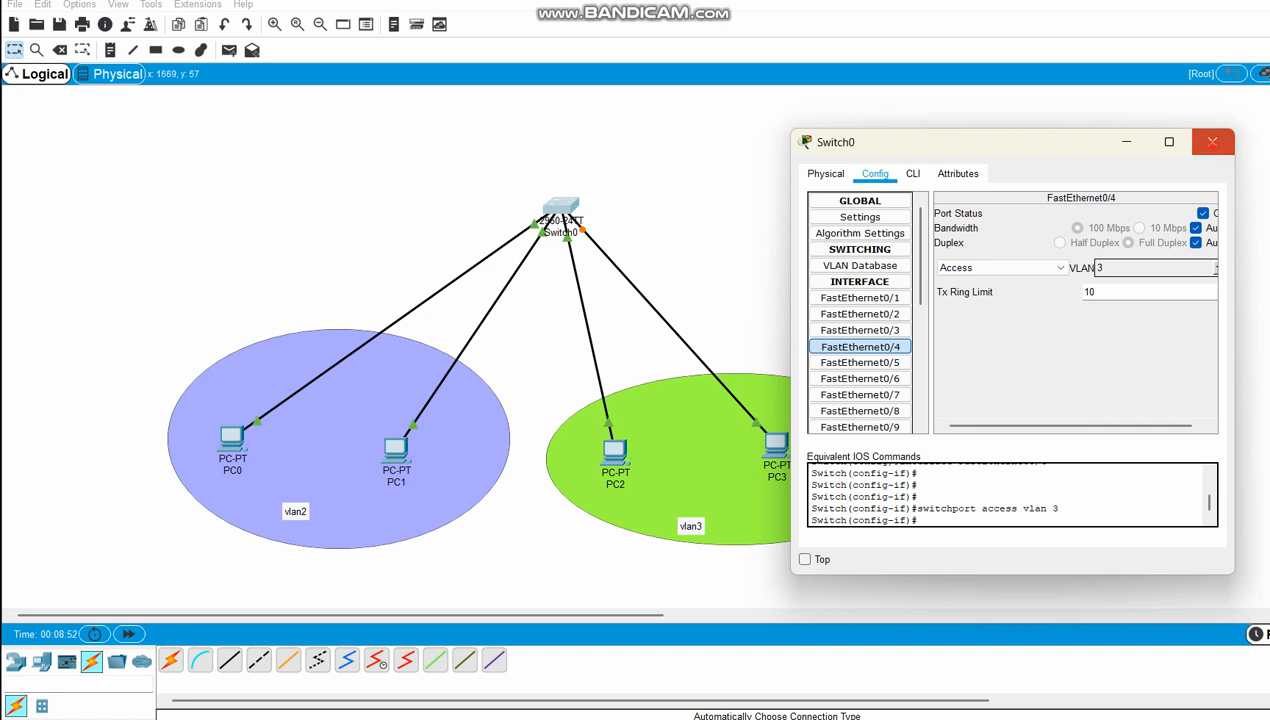
click(1212, 141)
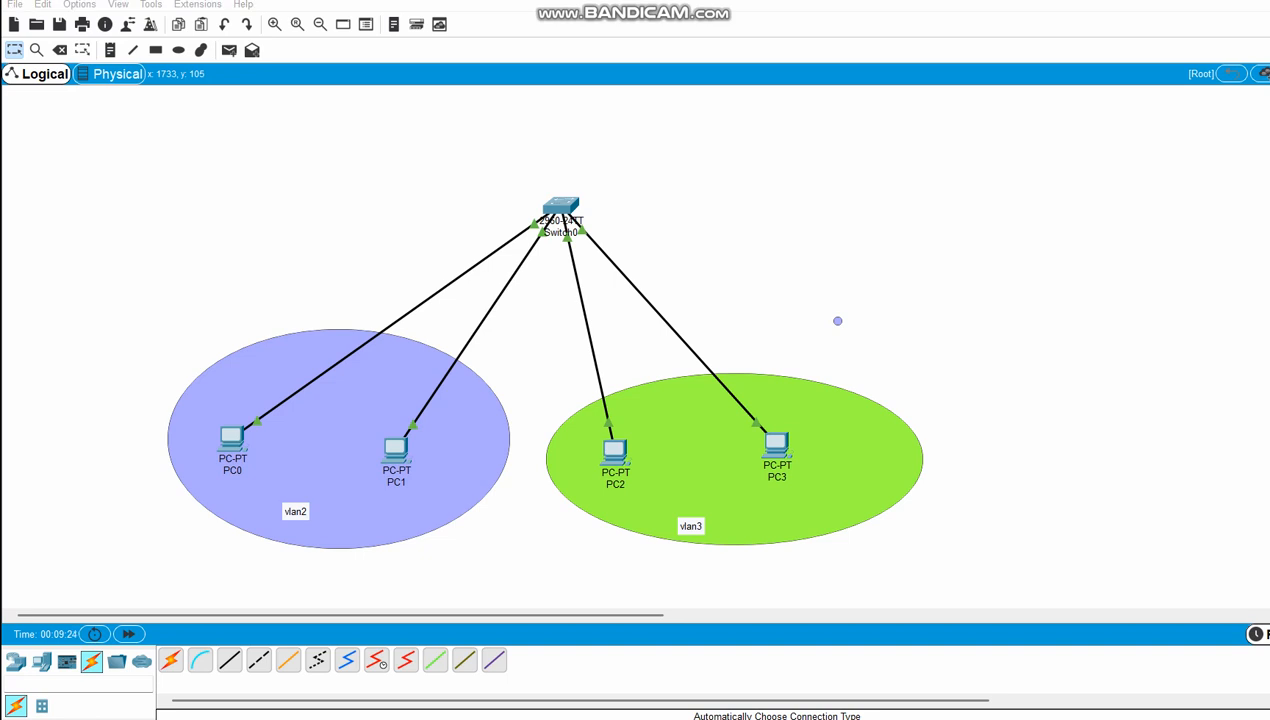
mouse_move(352, 351)
mouse_down()
mouse_move(247, 362)
mouse_move(462, 472)
mouse_move(430, 428)
mouse_up()
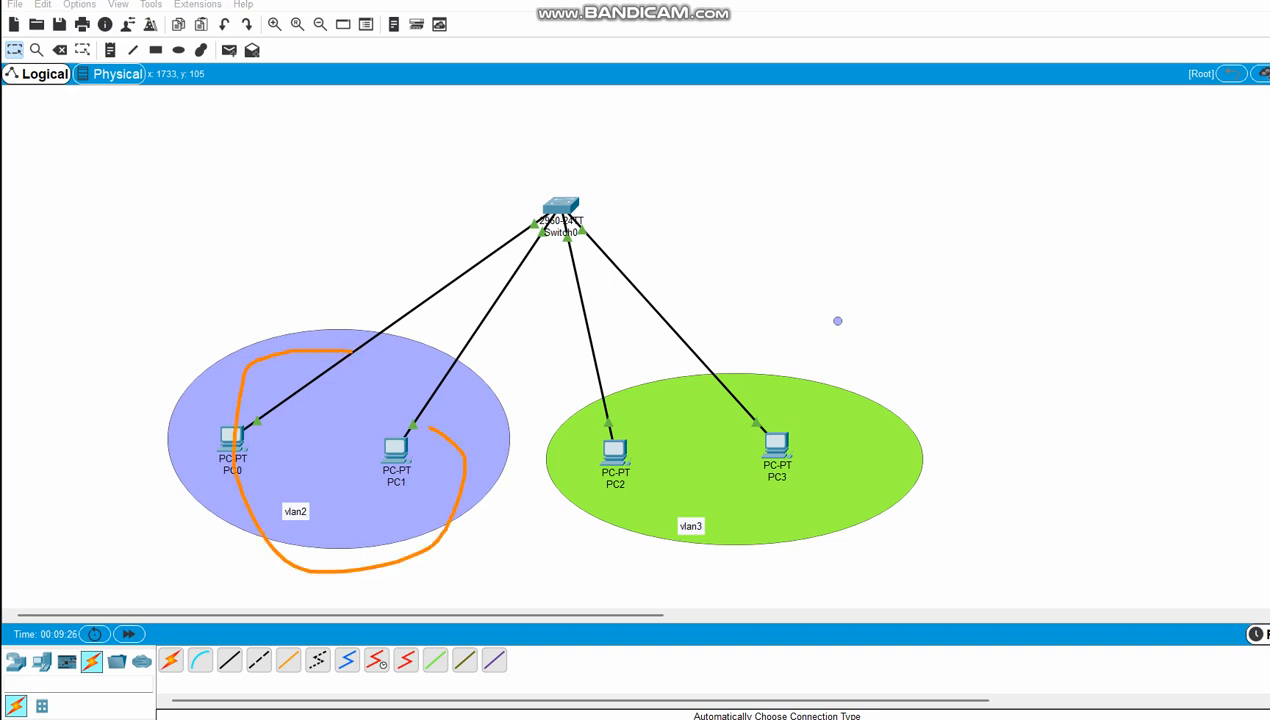
mouse_move(772, 420)
mouse_down()
mouse_move(628, 389)
mouse_move(600, 537)
mouse_move(772, 460)
mouse_move(760, 430)
mouse_up()
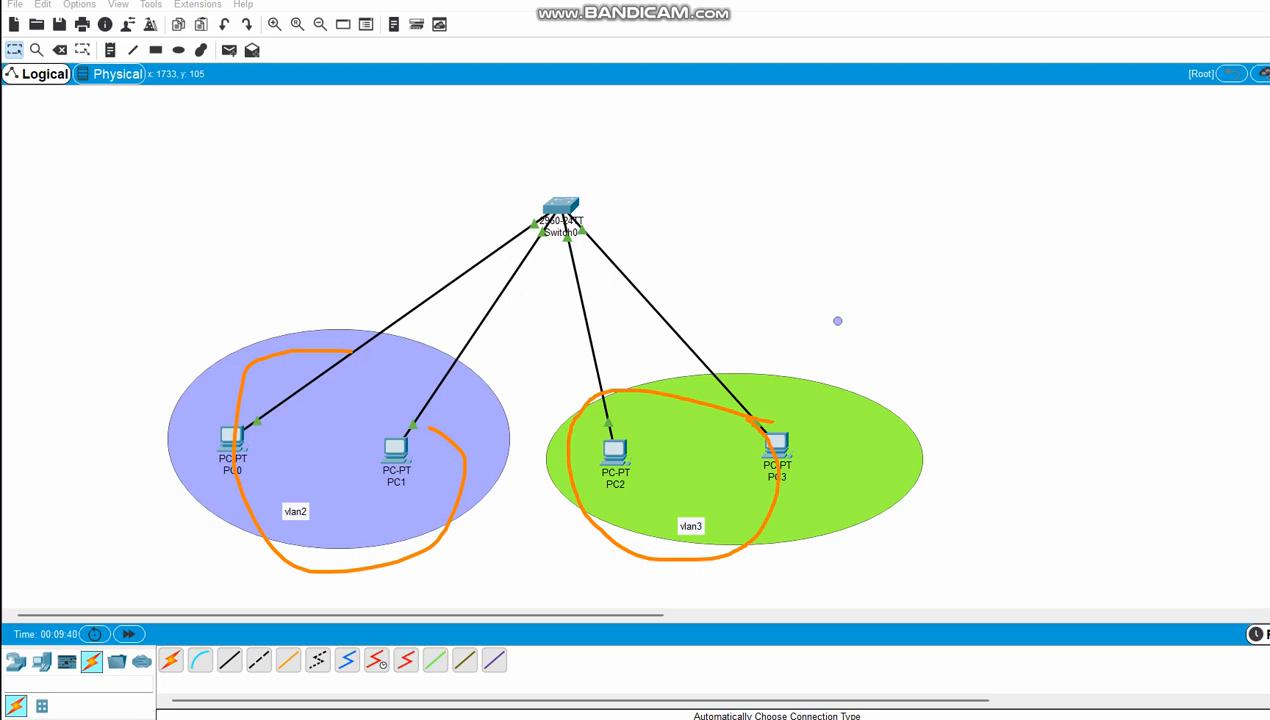
key(ctrl+z)
key(ctrl+z)
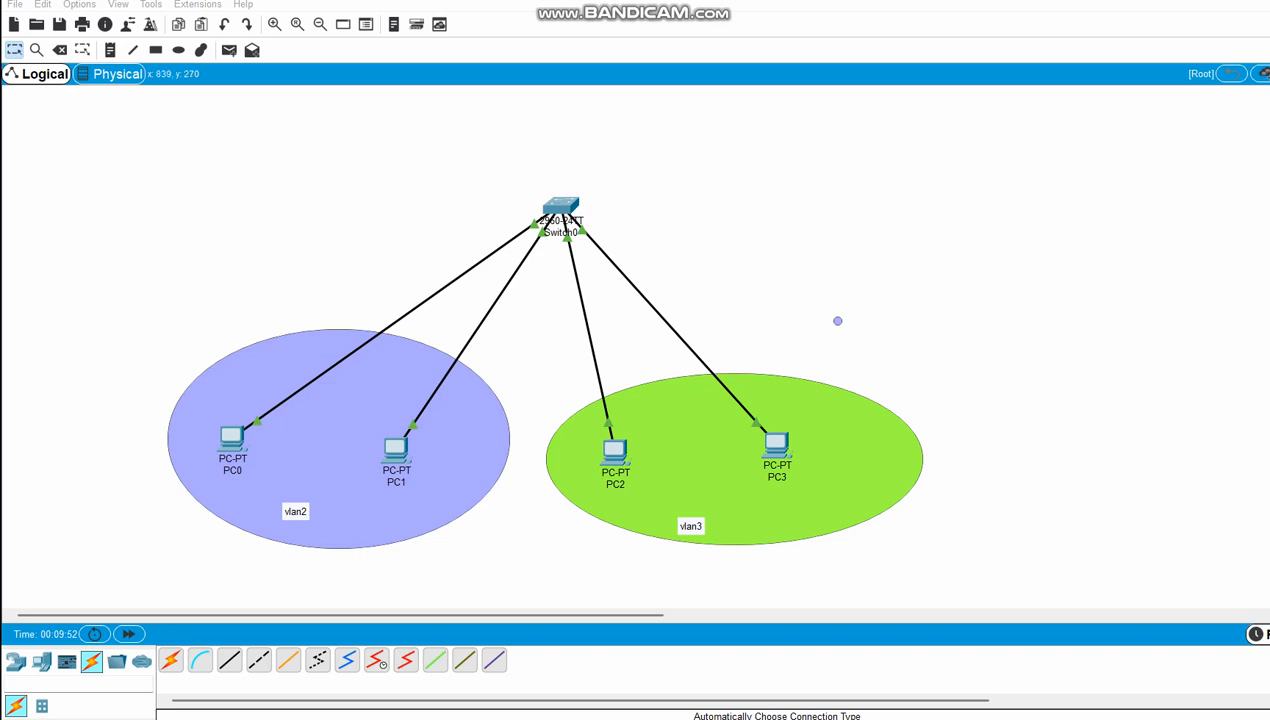
Ping 192.168.0.4 from PC0's Command Prompt to test connectivity between the VLANs, then close the PC0 window.
click(232, 438)
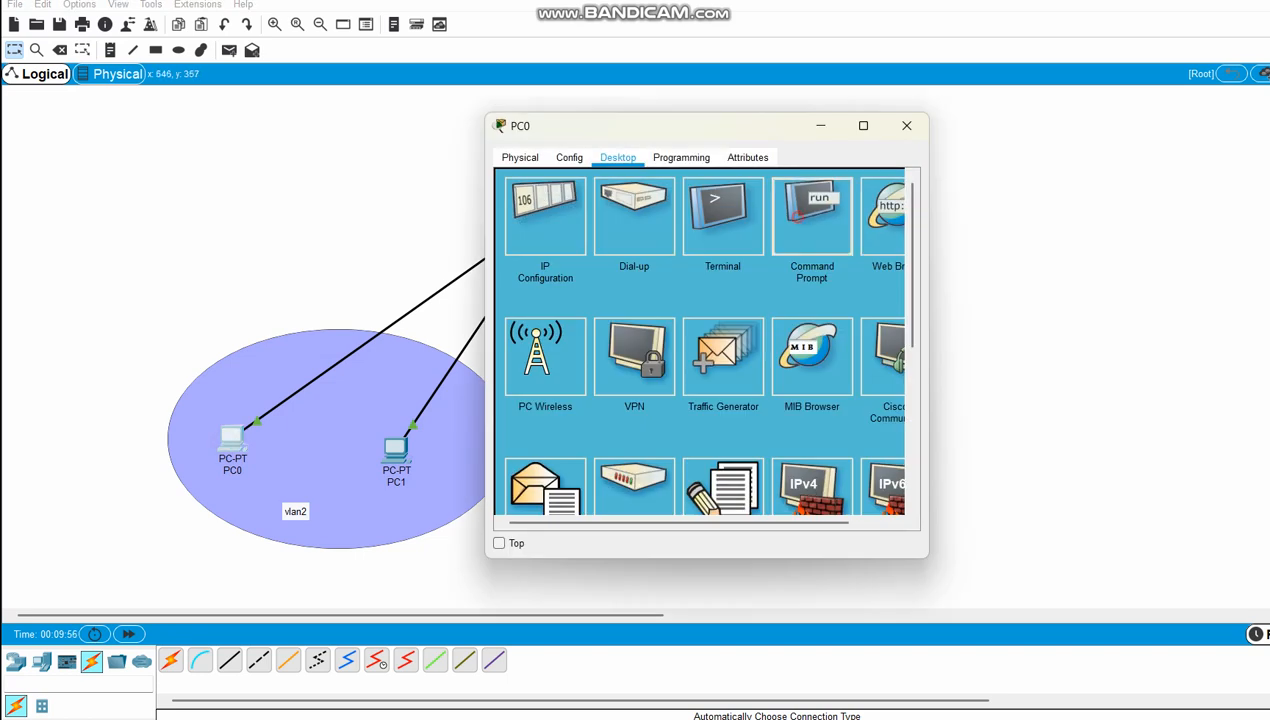
click(812, 215)
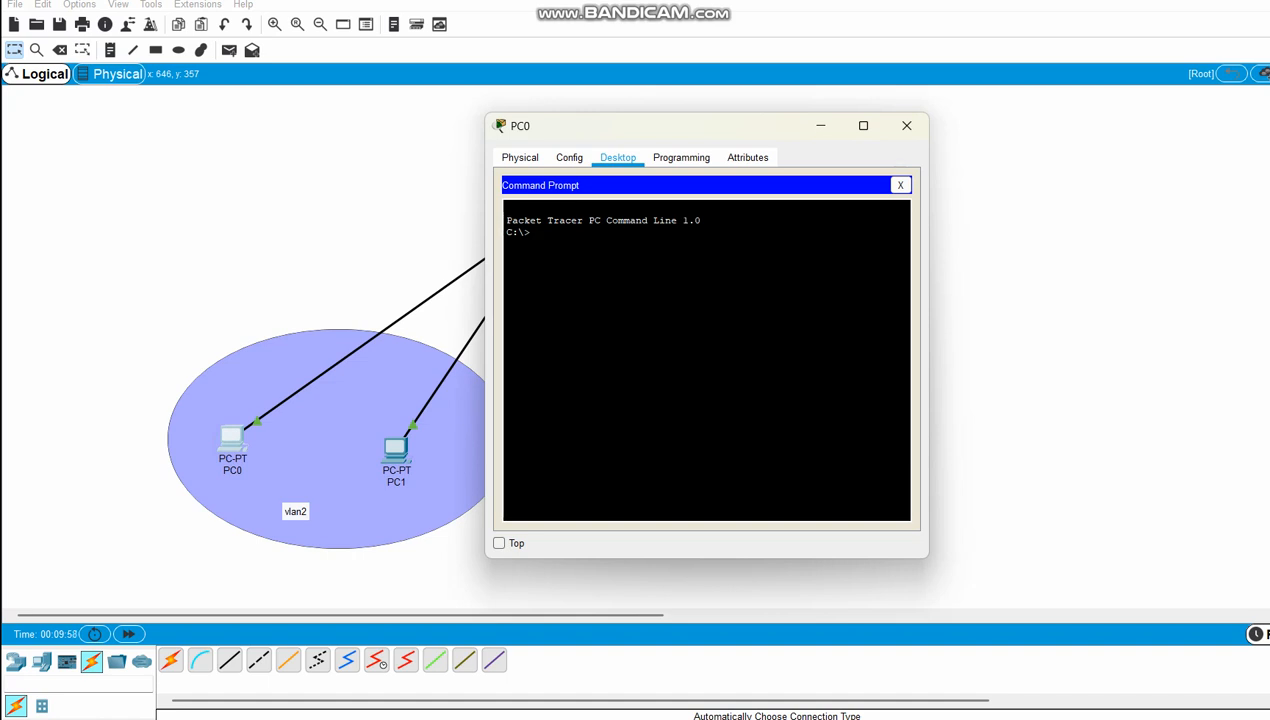
text(ping 192.)
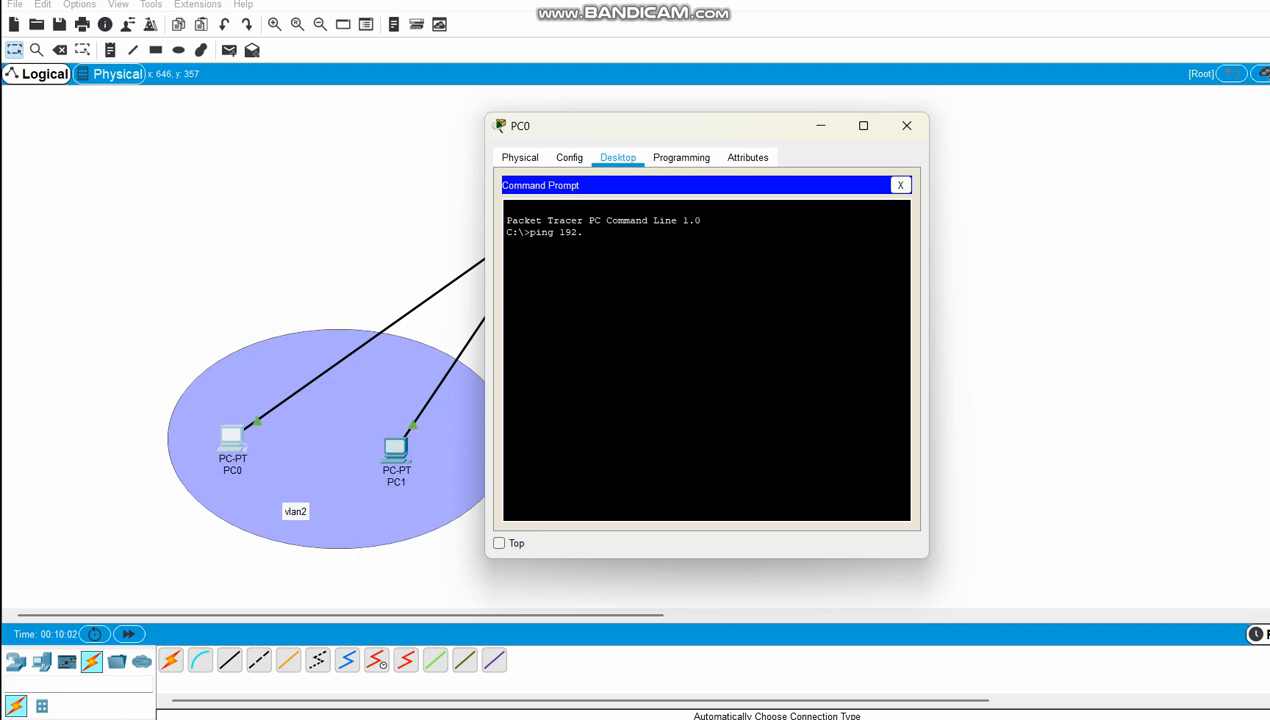
text(168.0.4)
key(Return)
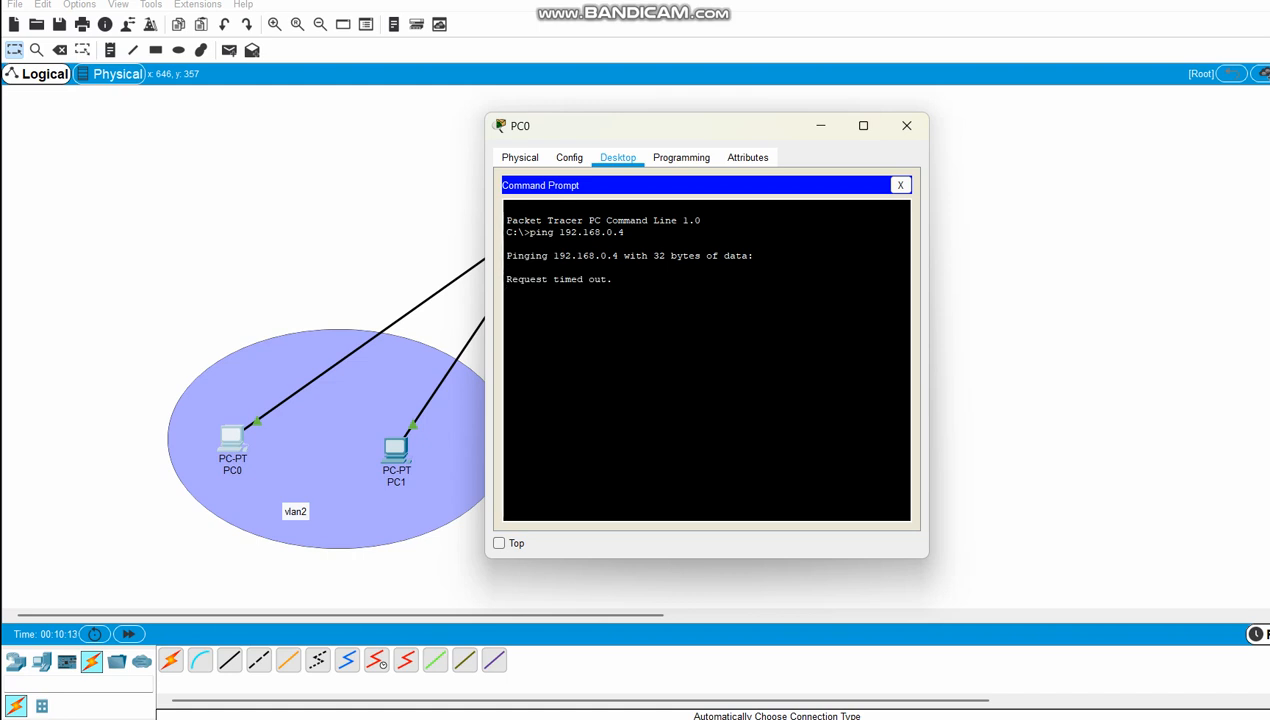
drag(510, 279, 613, 279)
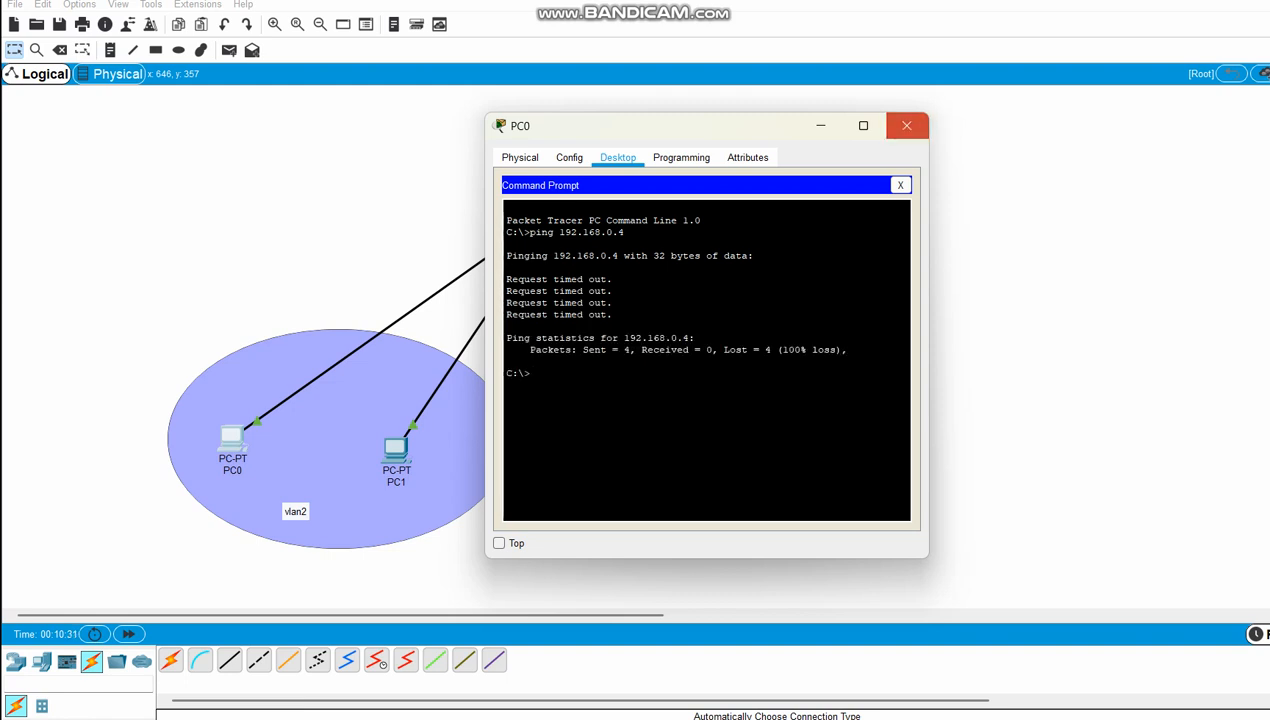
click(906, 125)
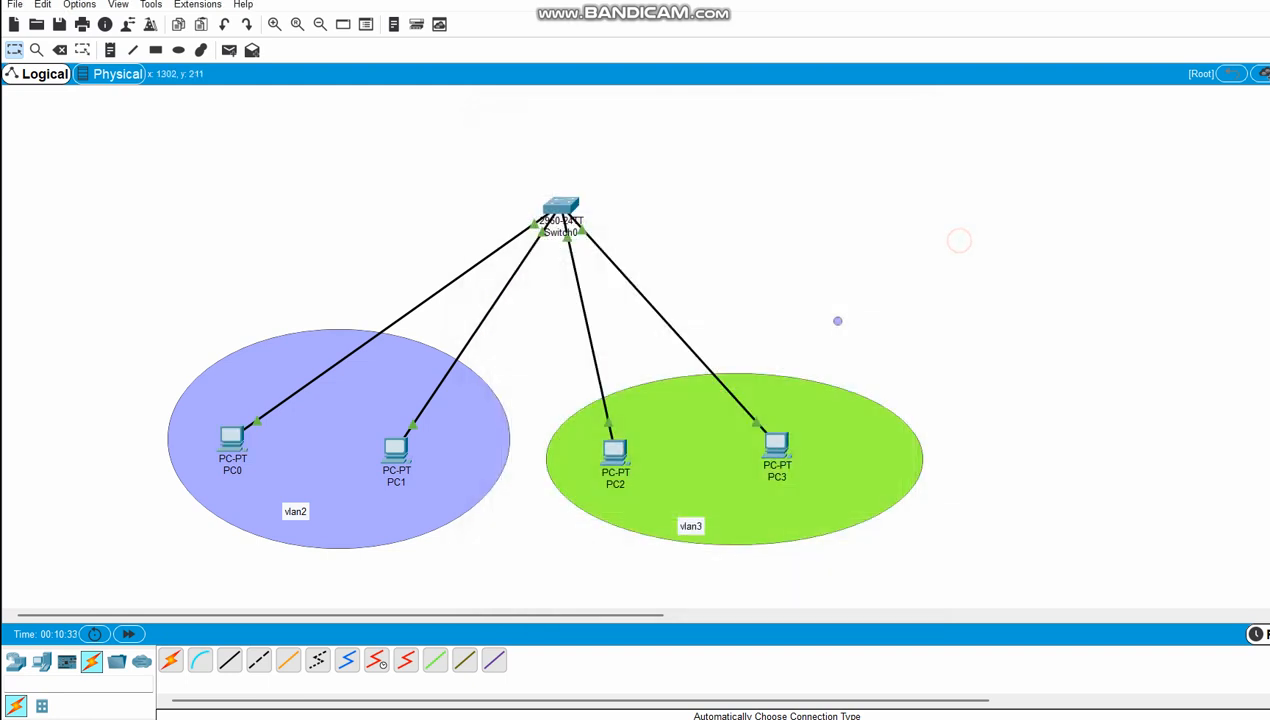